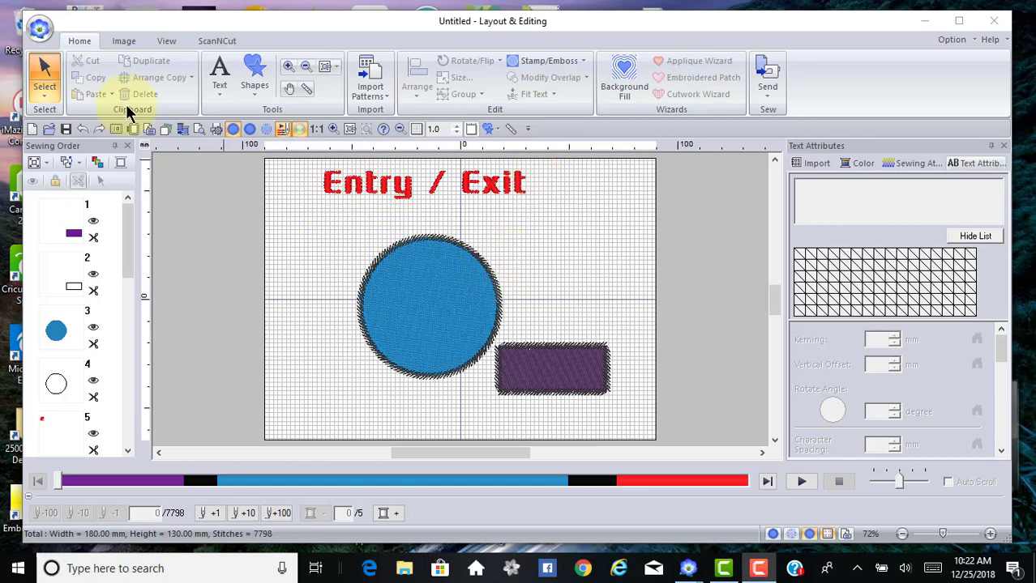
Switch the design to Stitch view and start the stitch simulation.
left_click(166, 42)
left_click(76, 73)
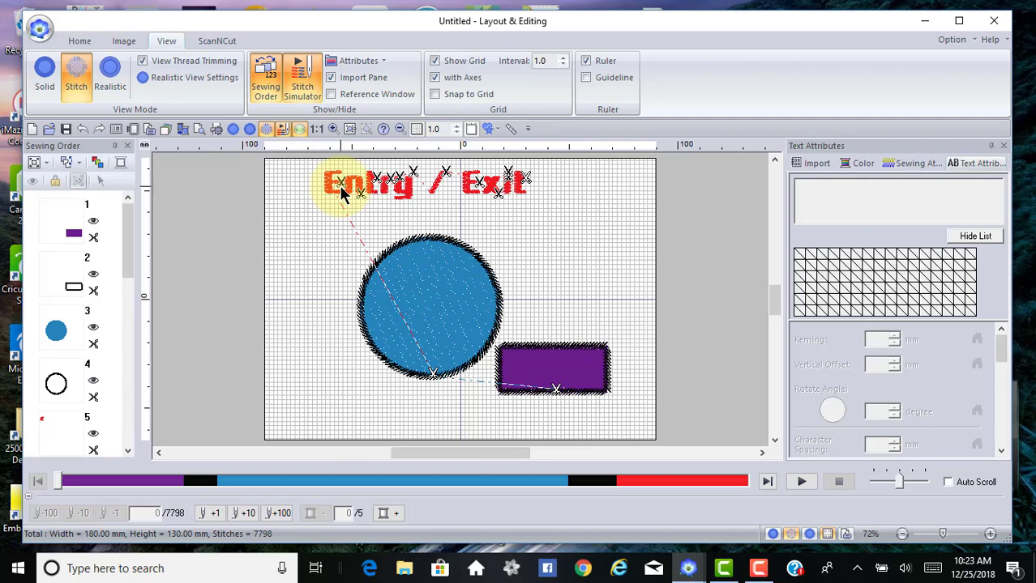
left_click(58, 484)
Advance the simulation to stitch 6534 of 7798, then return to the Home tab.
mouse_move(58, 486)
left_mouse_down()
mouse_move(500, 482)
mouse_move(633, 498)
mouse_move(629, 488)
left_mouse_up()
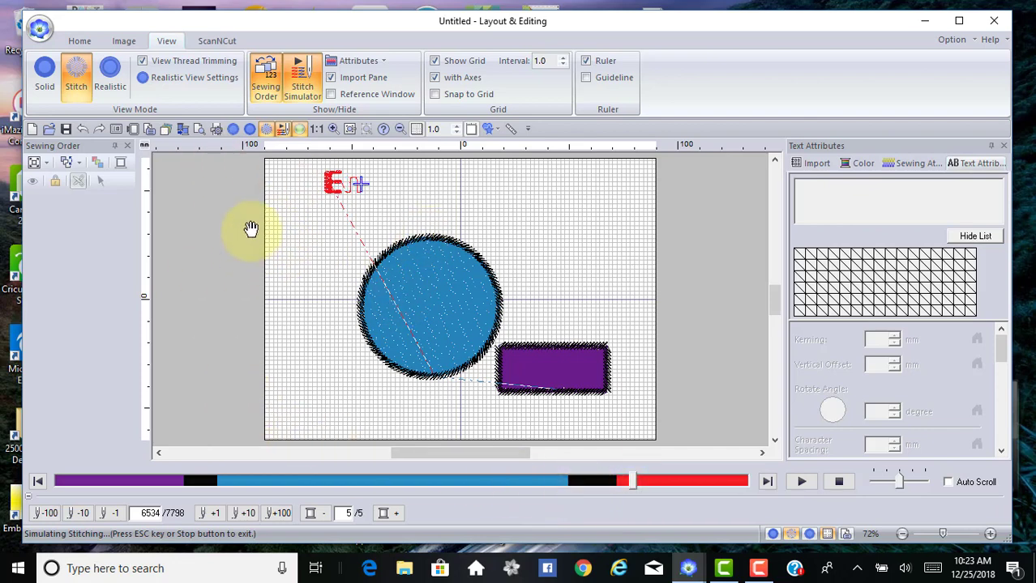
left_click(80, 41)
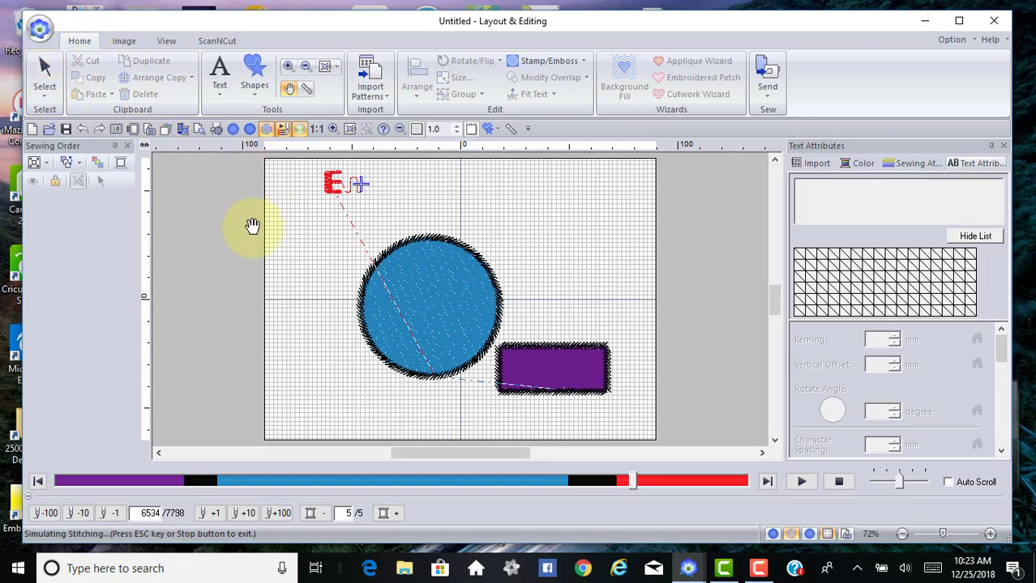
Exit the simulation and delete the 'Entry / Exit' text, leaving 6315 stitches.
left_click(44, 73)
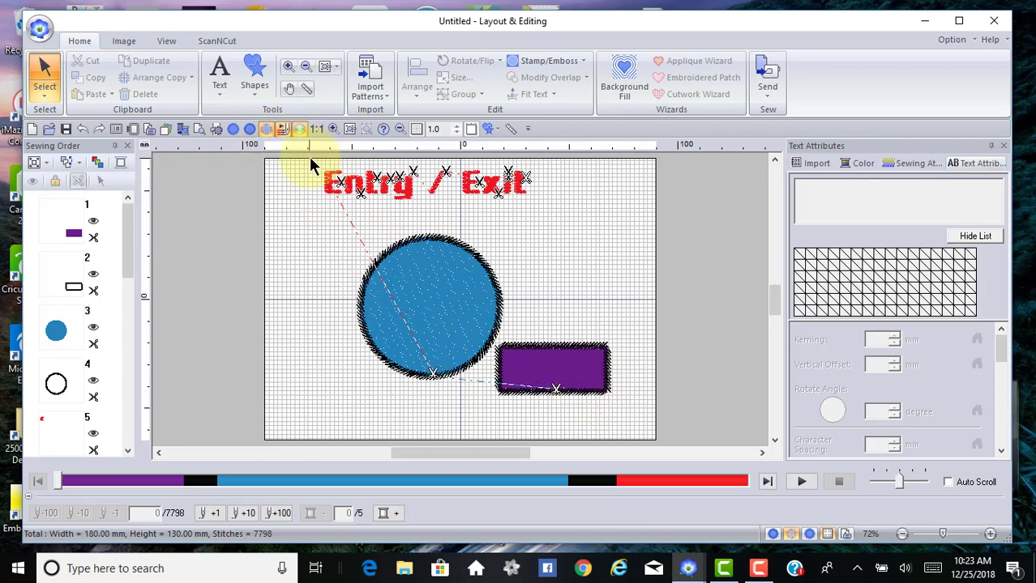
left_click_drag(311, 162, 579, 224)
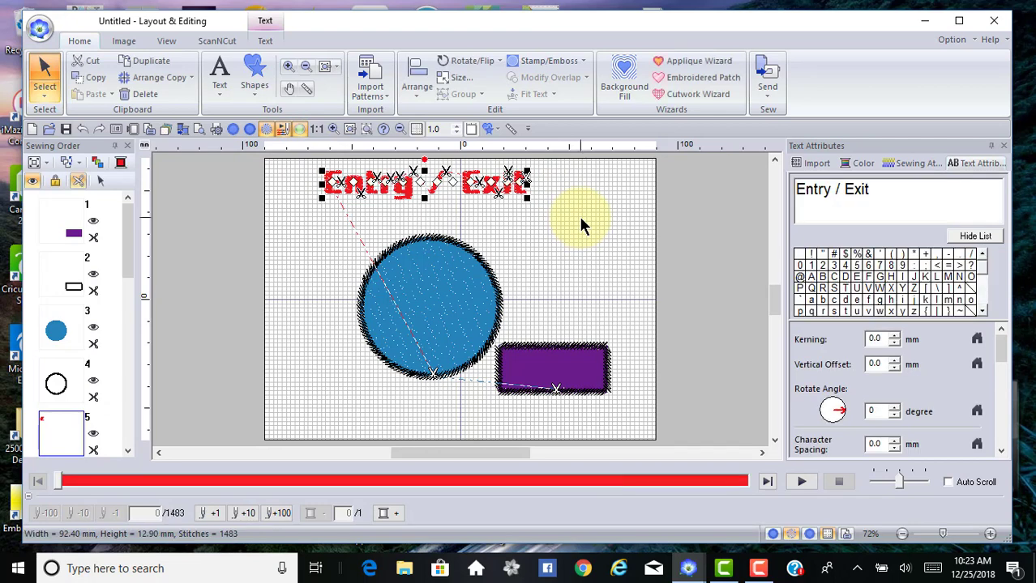
key("Delete")
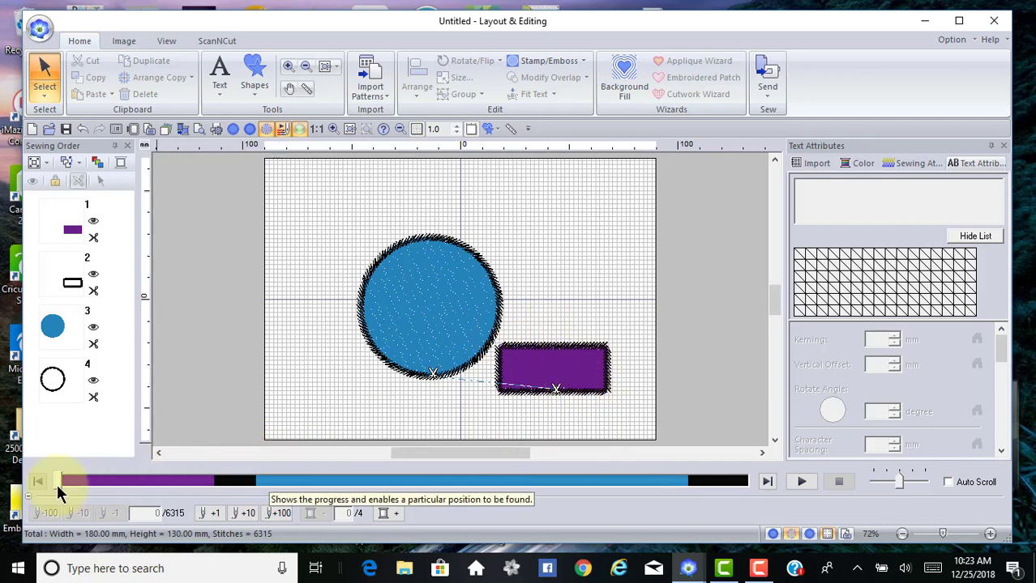
Simulate the purple rectangle and then the blue circle through to stitch 6315 of 6315.
left_click_drag(60, 486, 79, 485)
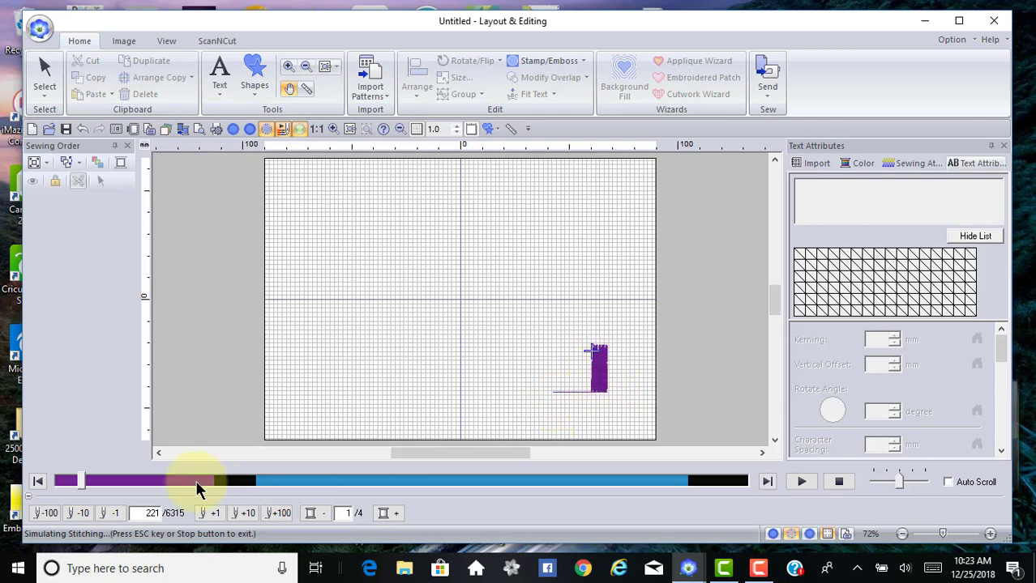
left_click_drag(85, 482, 258, 486)
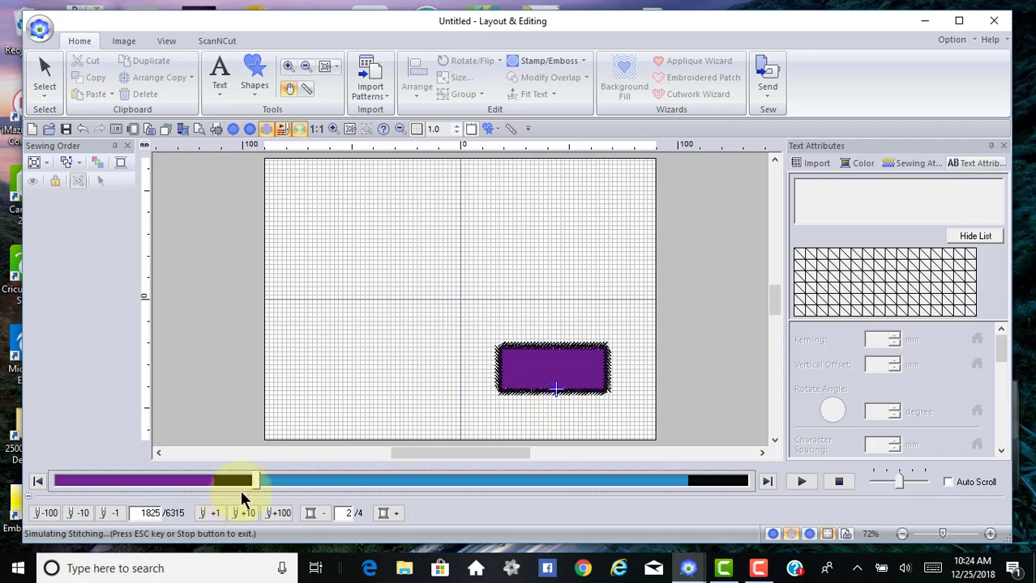
left_click_drag(254, 479, 275, 480)
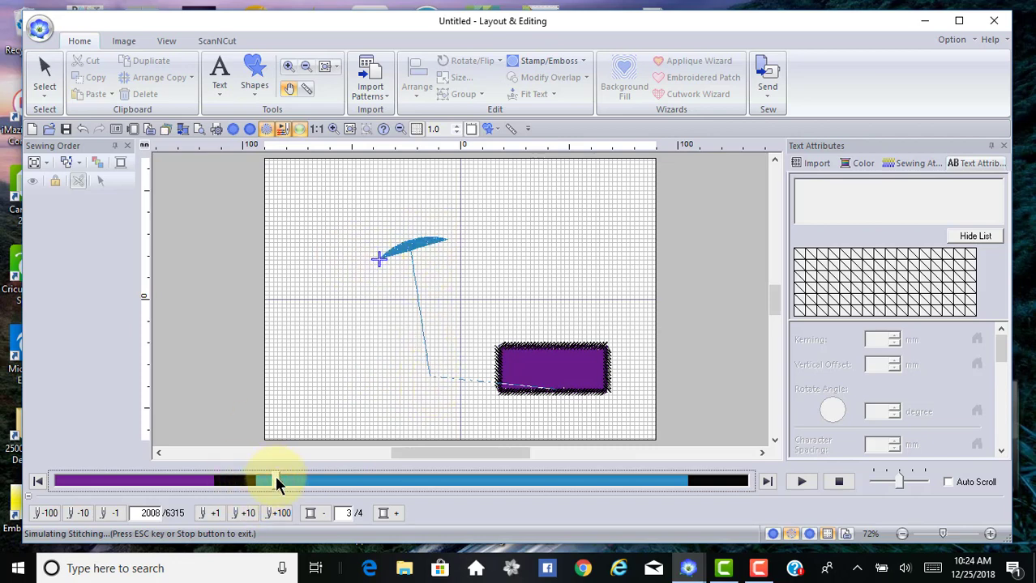
left_click_drag(275, 481, 747, 500)
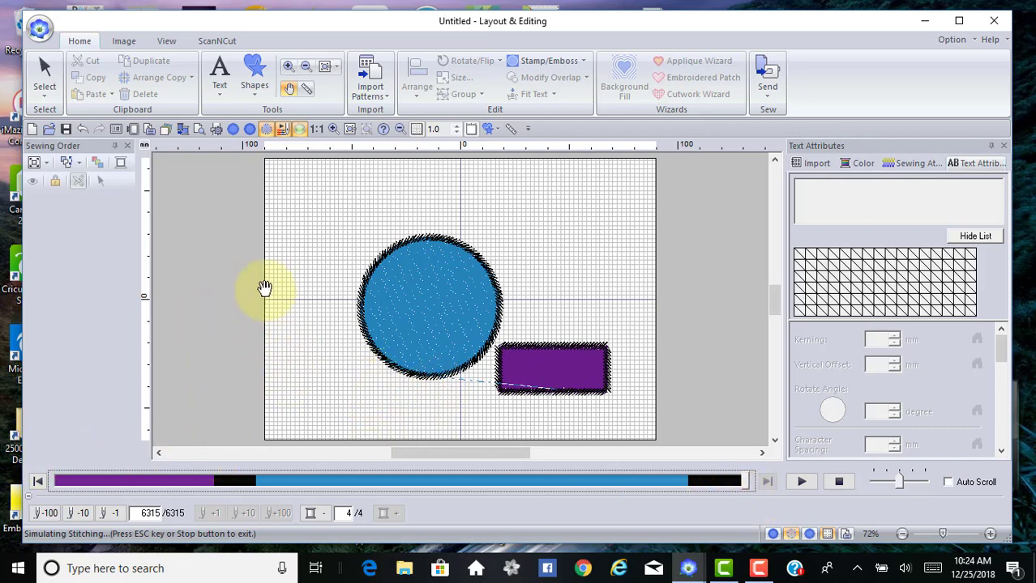
Exit the simulation and select the 53.10 × 24.40 mm purple rectangle with its outline.
left_click(44, 73)
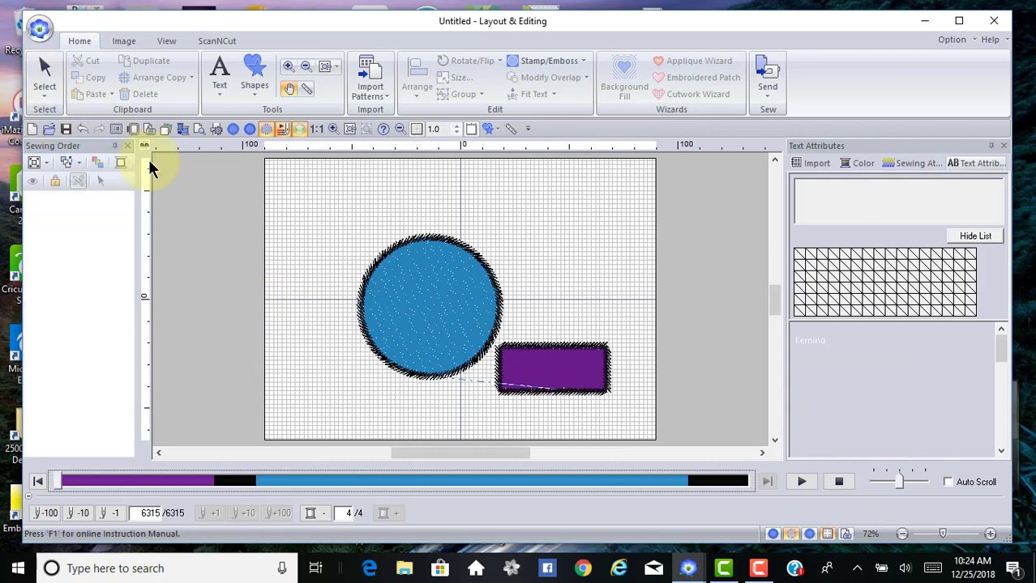
left_click(429, 375)
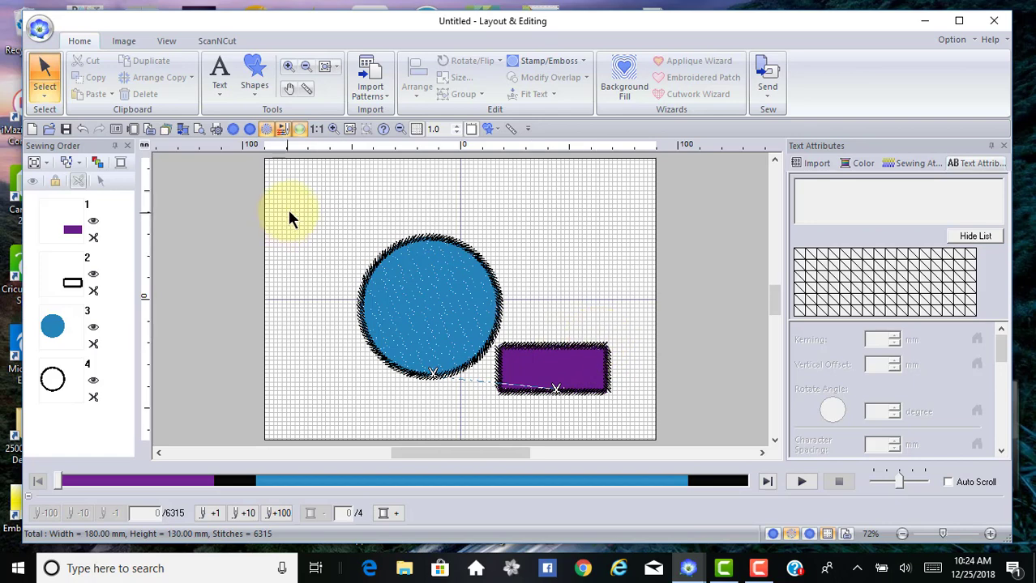
left_click_drag(290, 208, 640, 429)
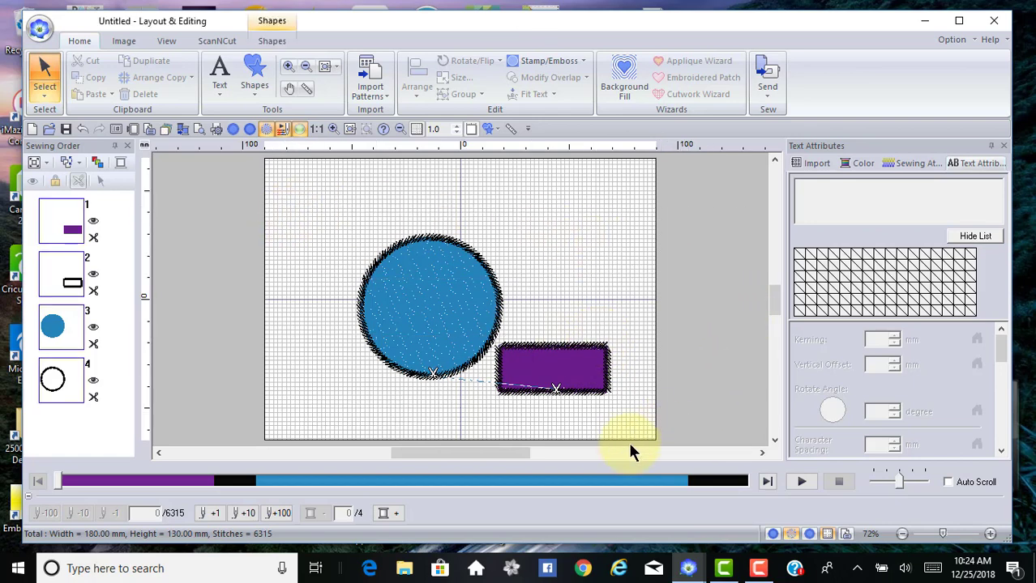
left_click(46, 94)
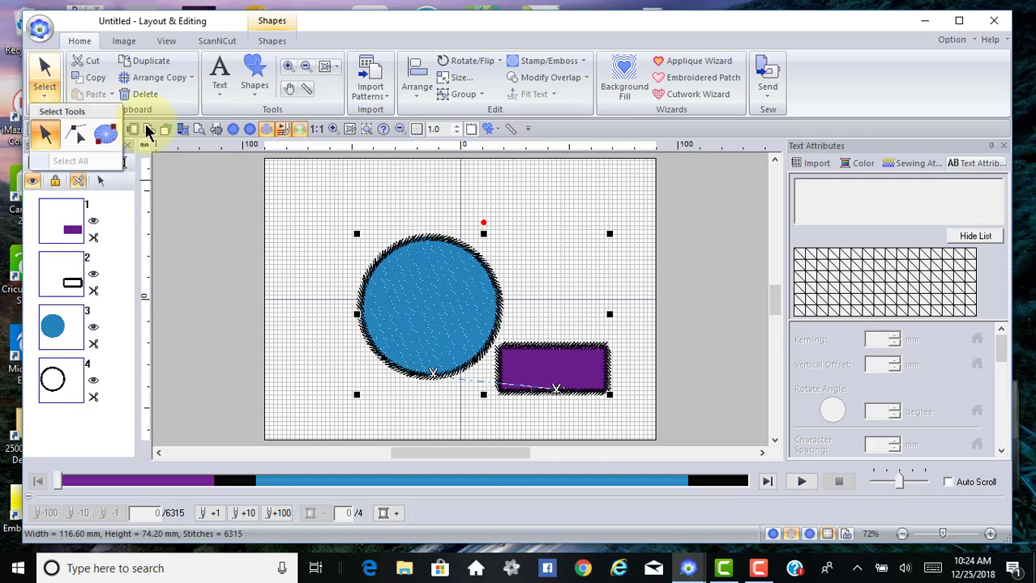
left_click(106, 135)
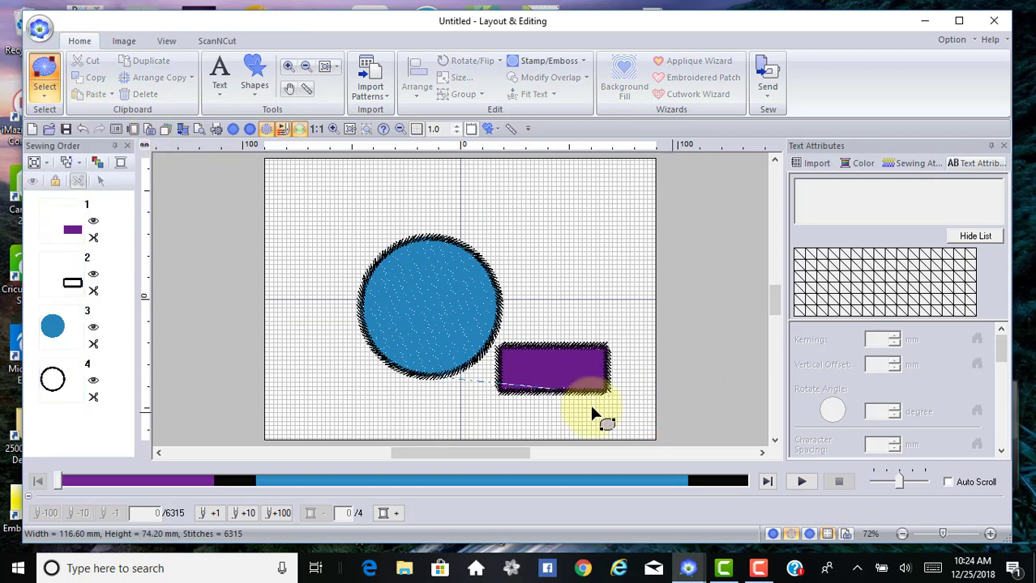
left_click(45, 89)
left_click(46, 127)
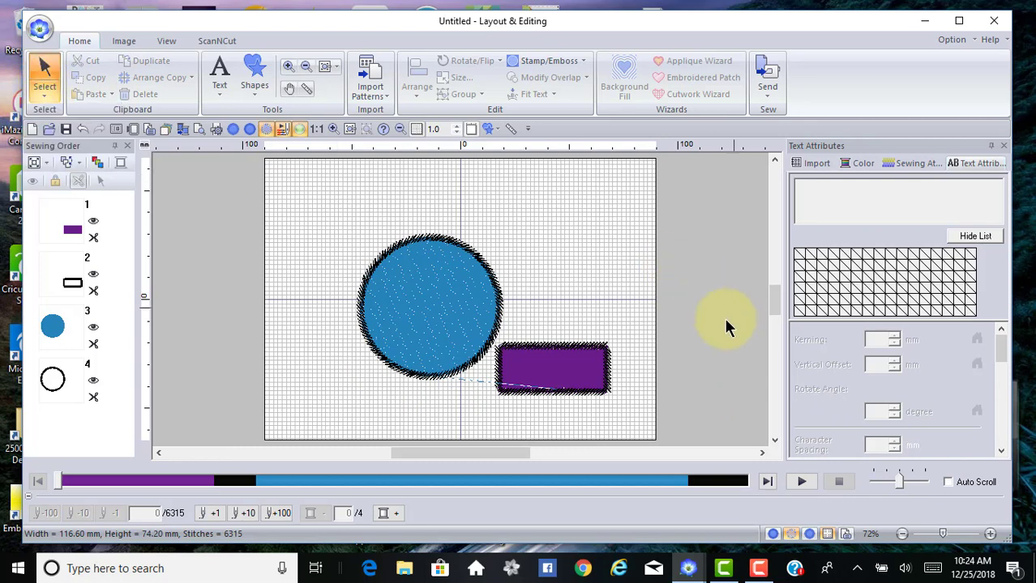
left_click_drag(602, 353, 624, 395)
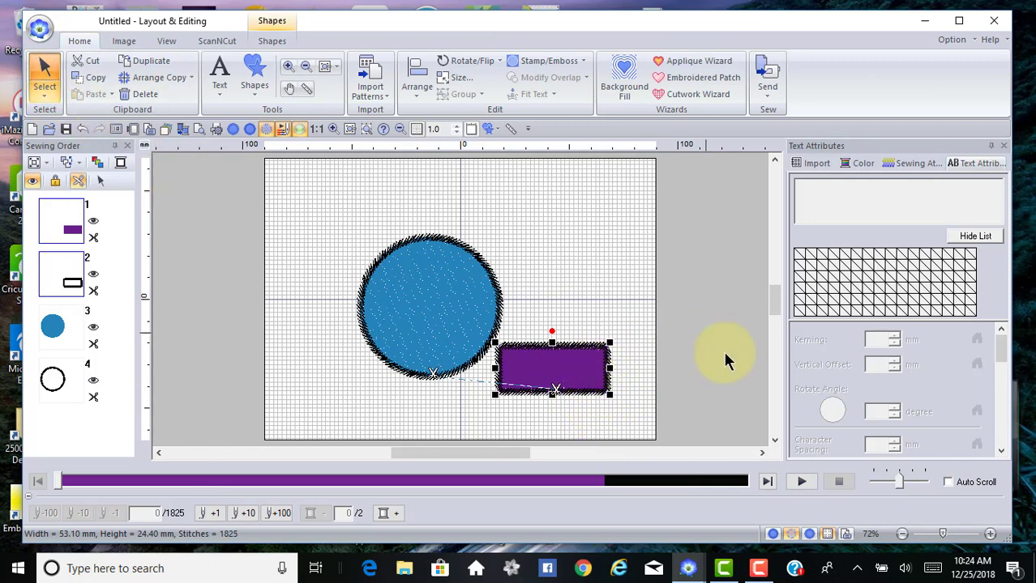
Switch to Select Entry/Exit Points mode to show the rectangle's entry and exit markers.
left_click(45, 89)
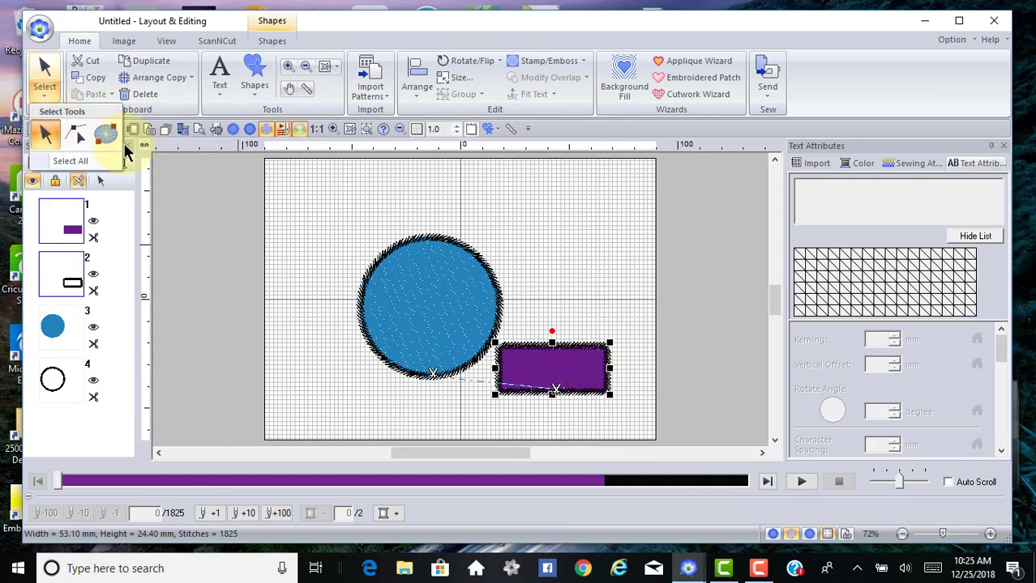
left_click(110, 134)
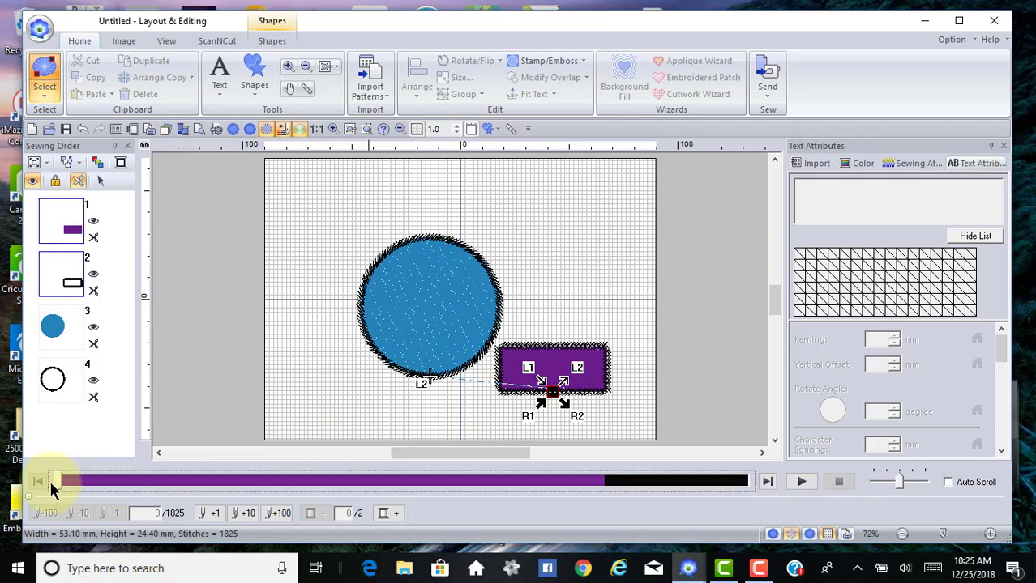
left_click(801, 481)
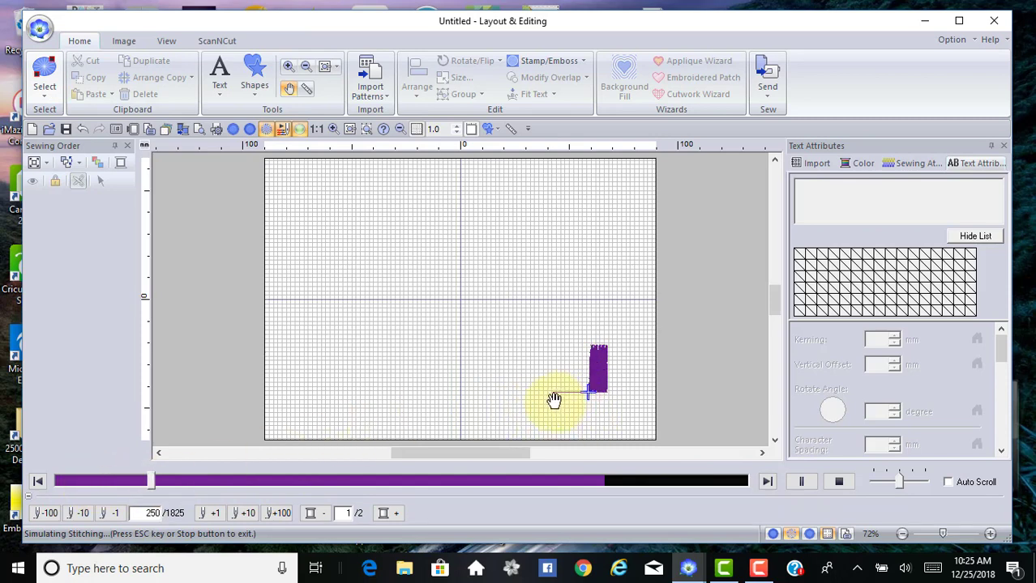
left_click(832, 483)
key("Escape")
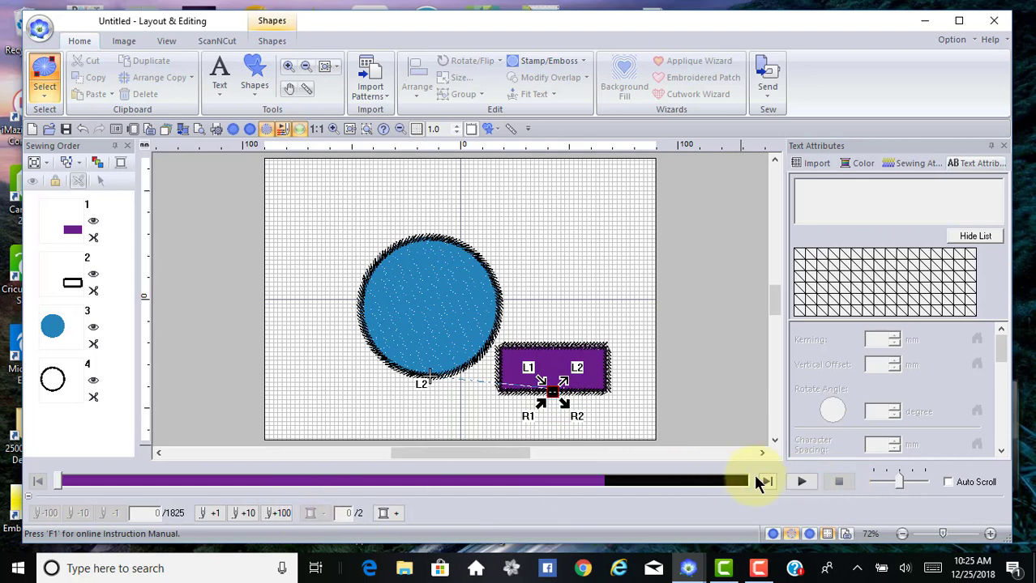
left_click(802, 482)
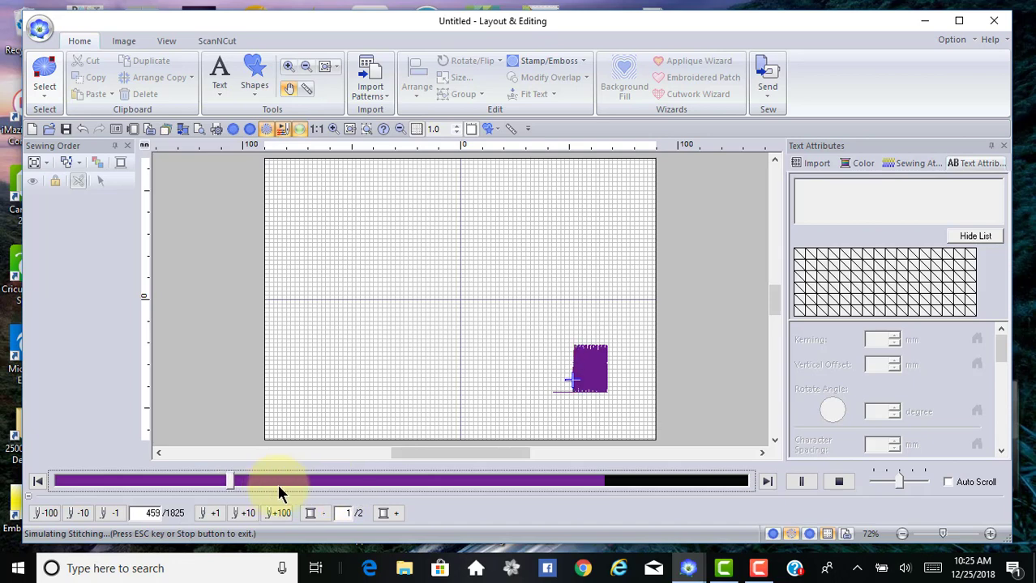
left_click(767, 483)
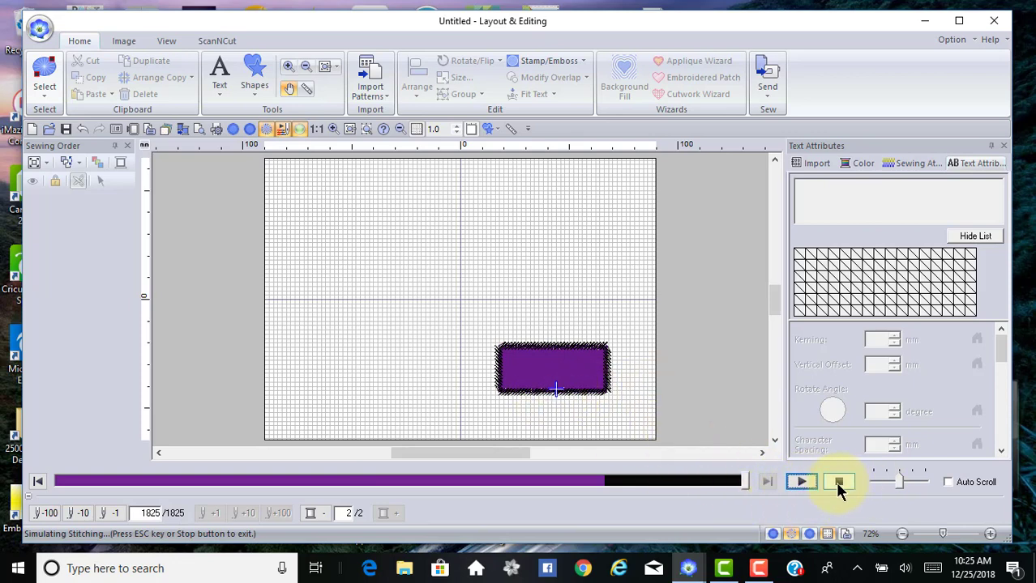
left_click(799, 482)
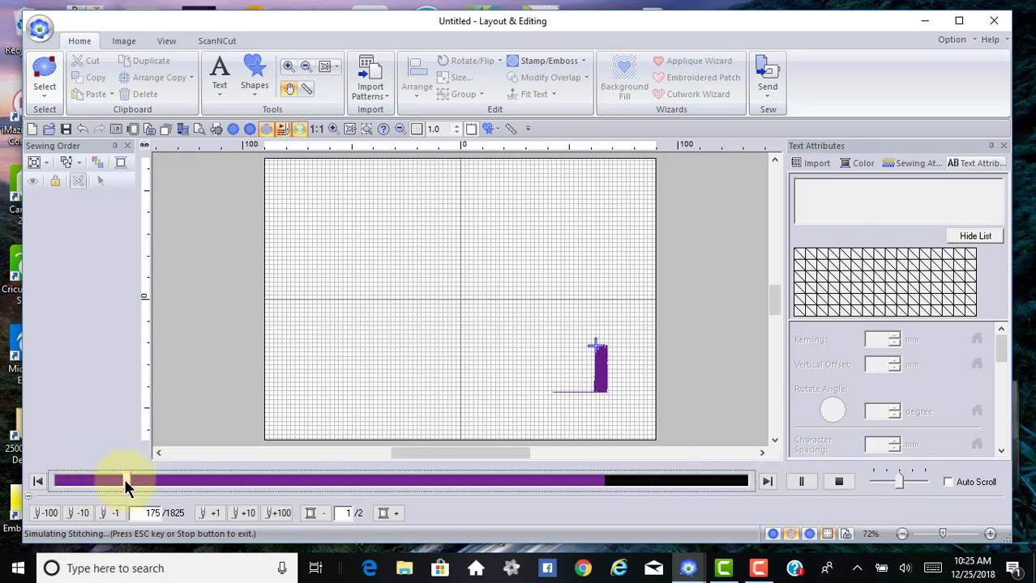
left_click(802, 482)
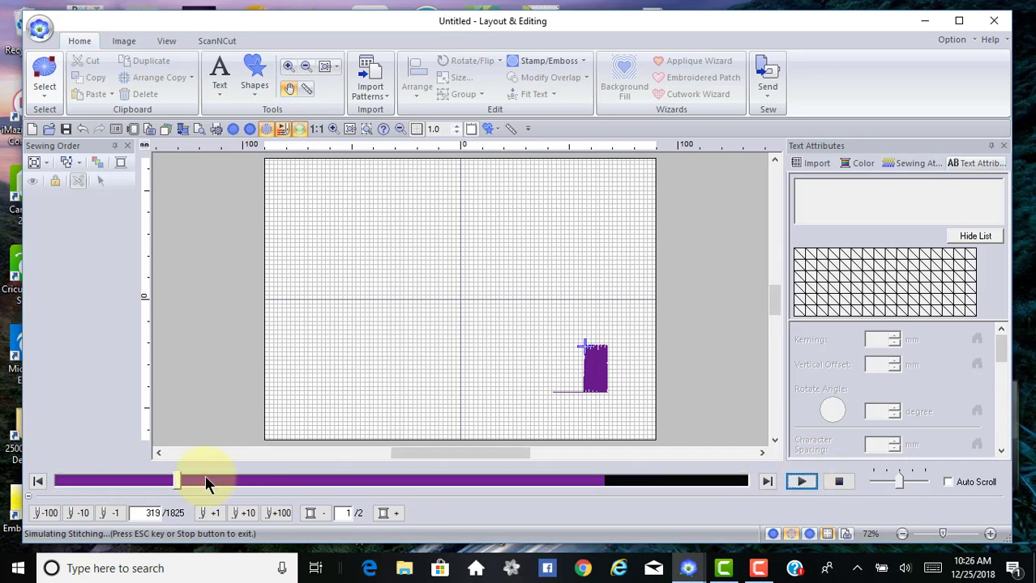
left_click_drag(177, 480, 798, 500)
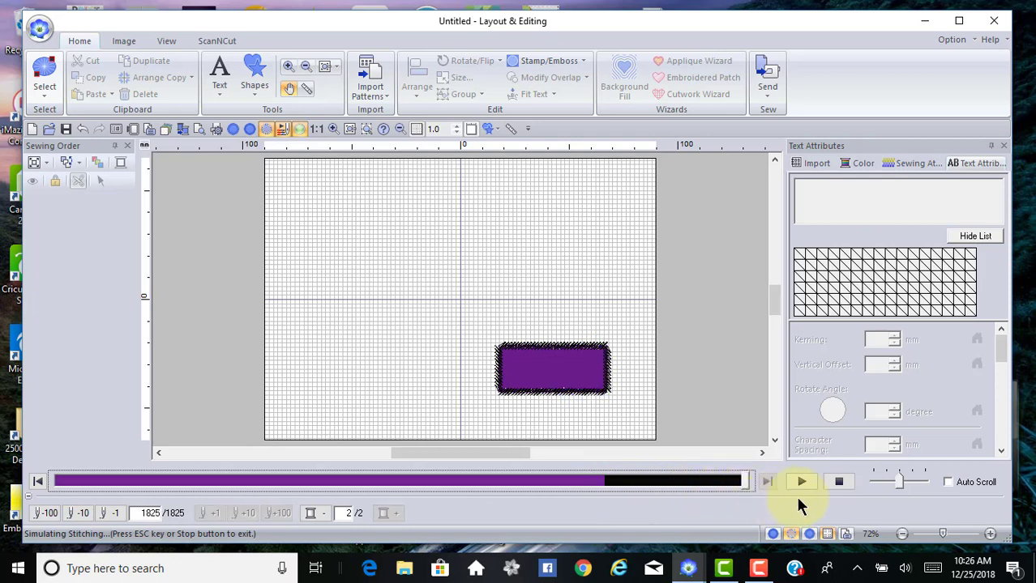
left_click(839, 482)
key("Escape")
left_click(554, 393)
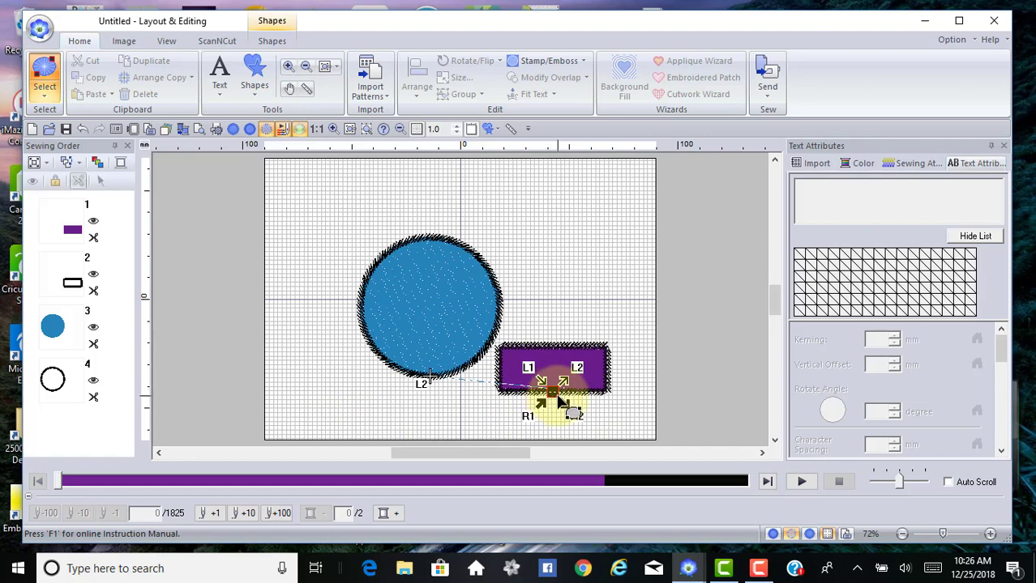
Select the 67.10 × 66.90 mm blue circle with the ordinary selection tool.
left_click_drag(559, 401, 423, 385)
left_click_drag(317, 245, 453, 368)
left_click(45, 104)
left_click(46, 138)
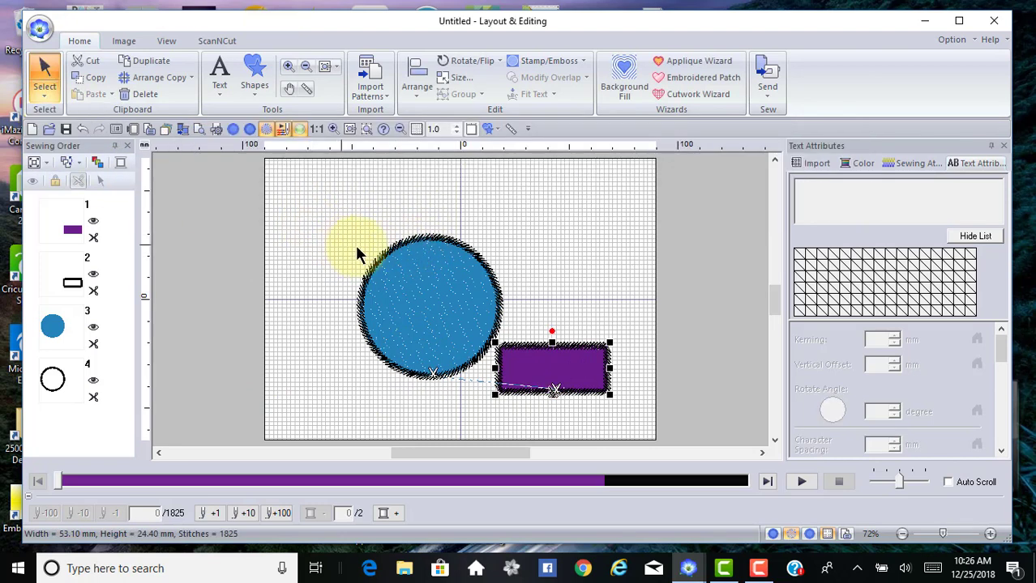
left_click_drag(358, 245, 418, 379)
left_click_drag(198, 212, 199, 212)
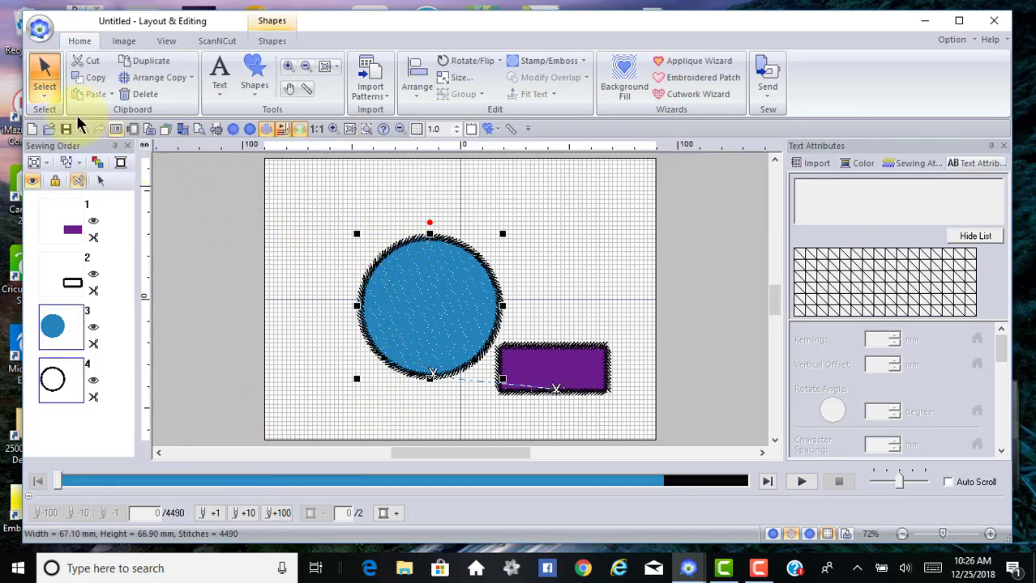
Switch to Point Edit and pick the circle's bottom start/end stitch point.
left_click(46, 98)
left_click(104, 132)
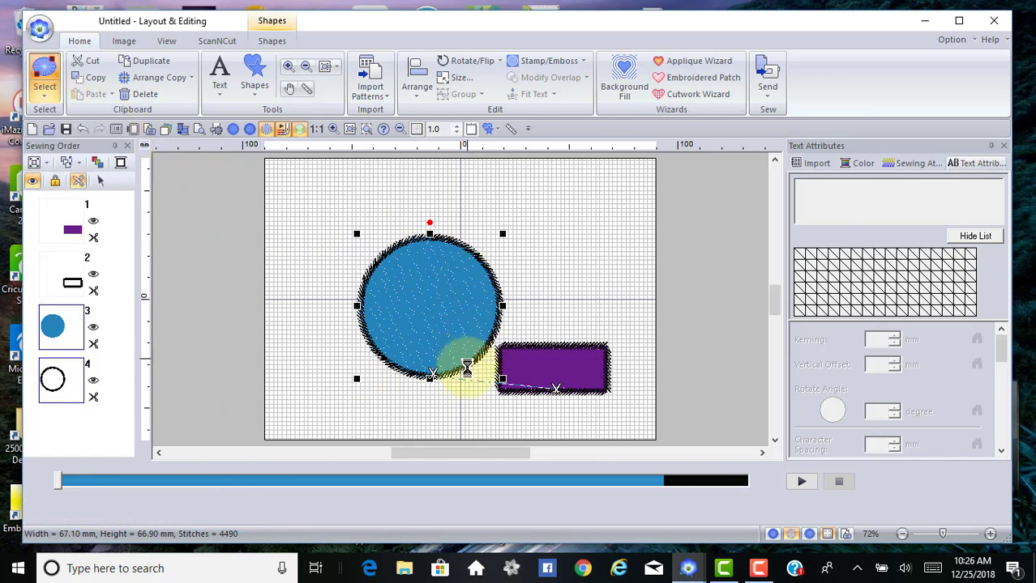
left_click(431, 375)
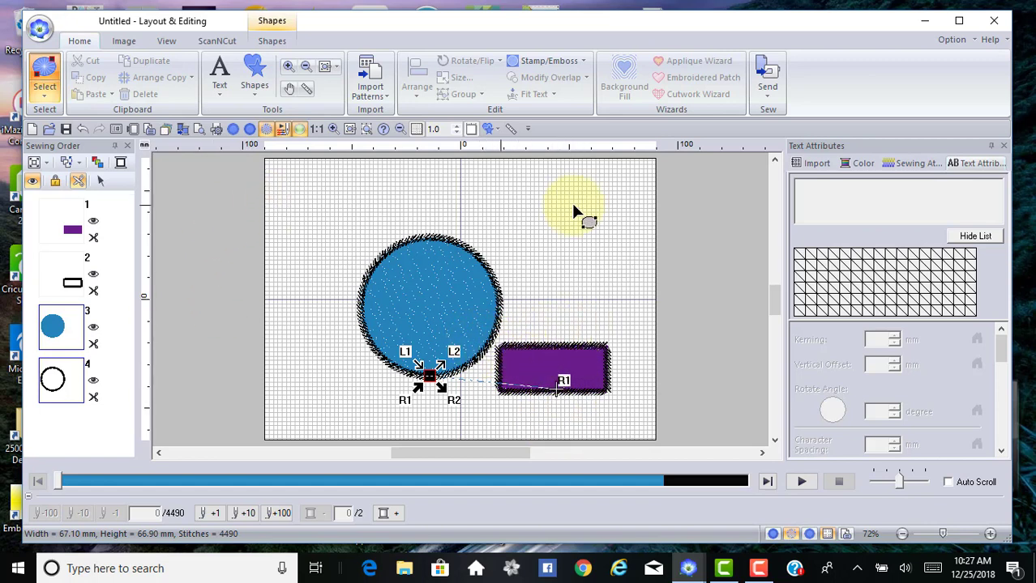
Return to the Select arrow tool and select the 53.10 × 24.40 mm purple rectangle.
left_click(47, 90)
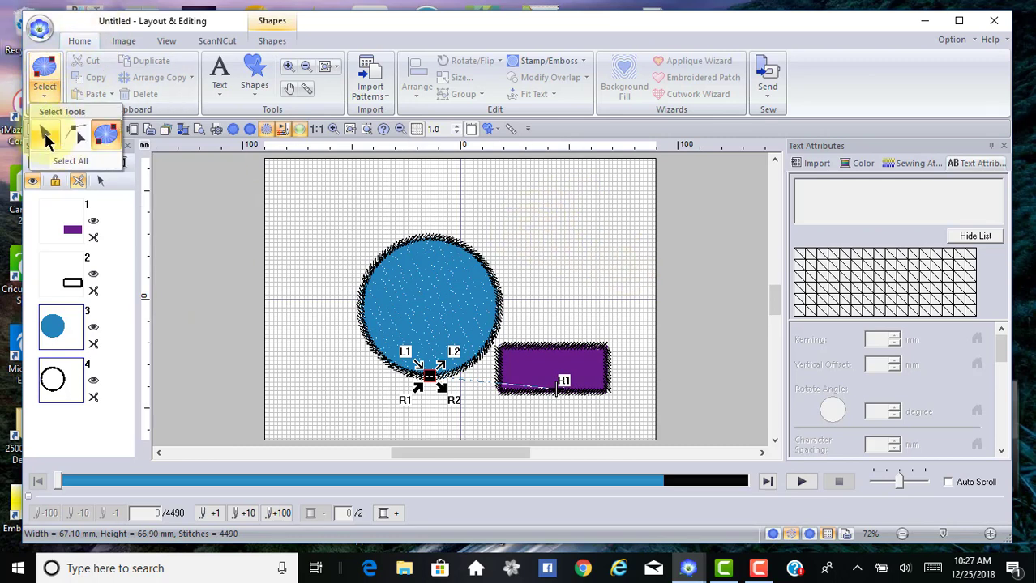
left_click(47, 139)
left_click(520, 361)
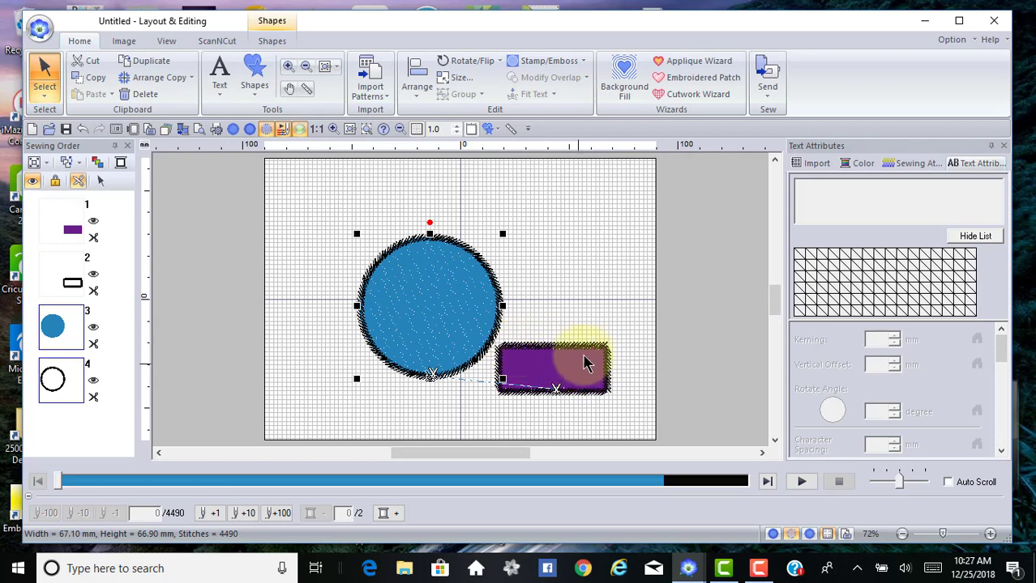
left_click(622, 393)
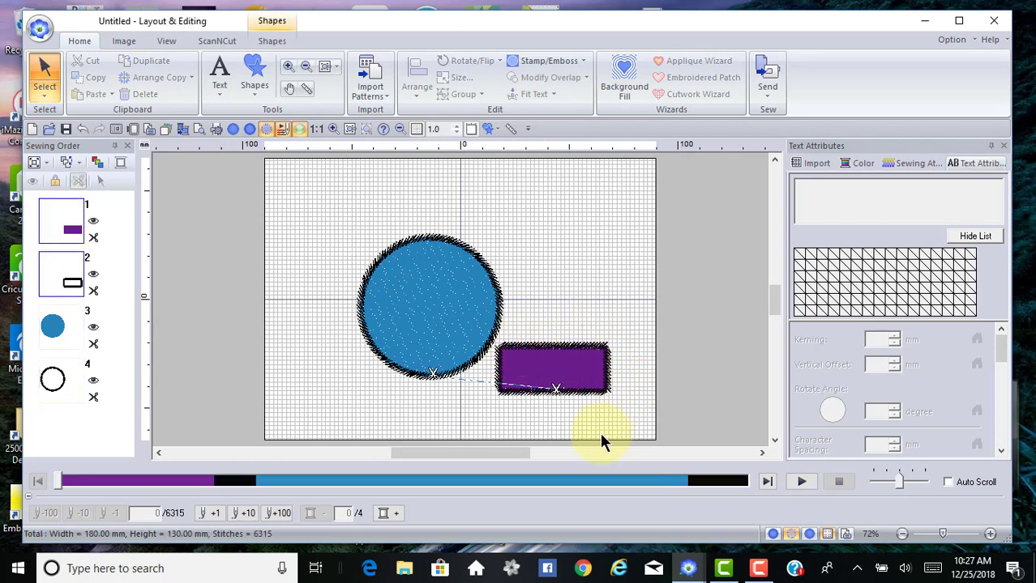
left_click(604, 392)
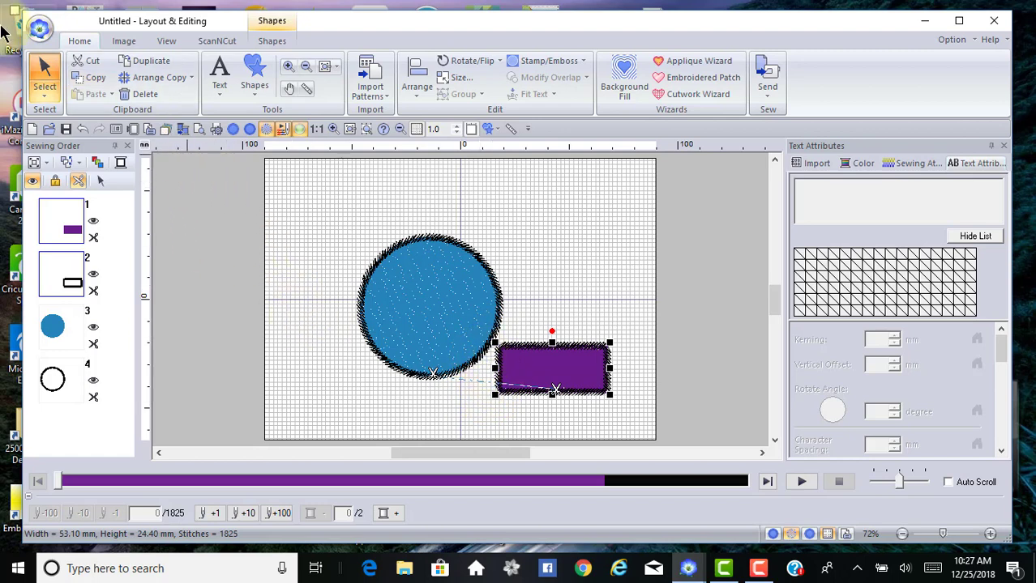
With Point Edit, drag the rectangle's L1 entry point from bottom centre to its top-left corner.
left_click(45, 94)
left_click(107, 133)
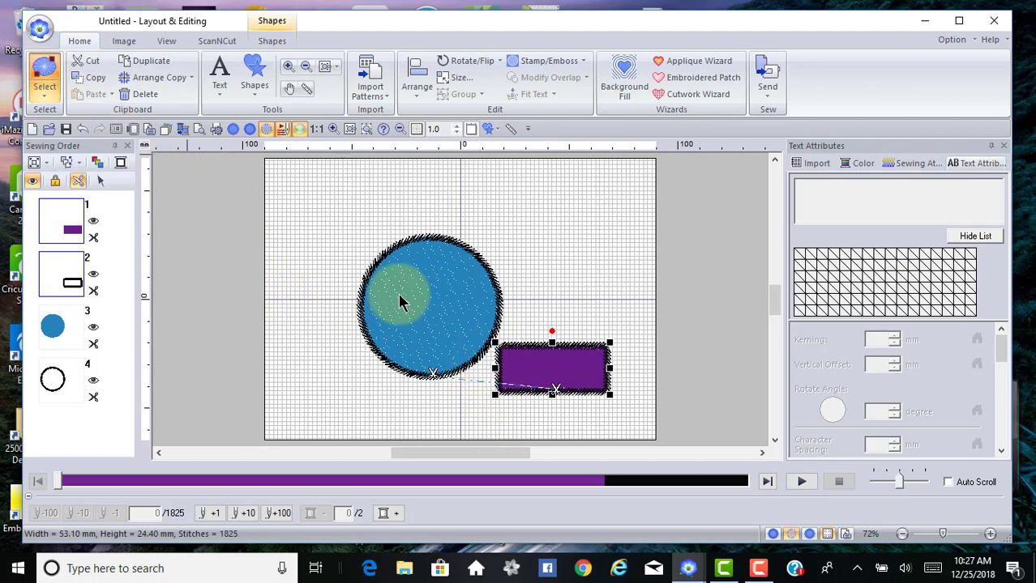
left_click(495, 343)
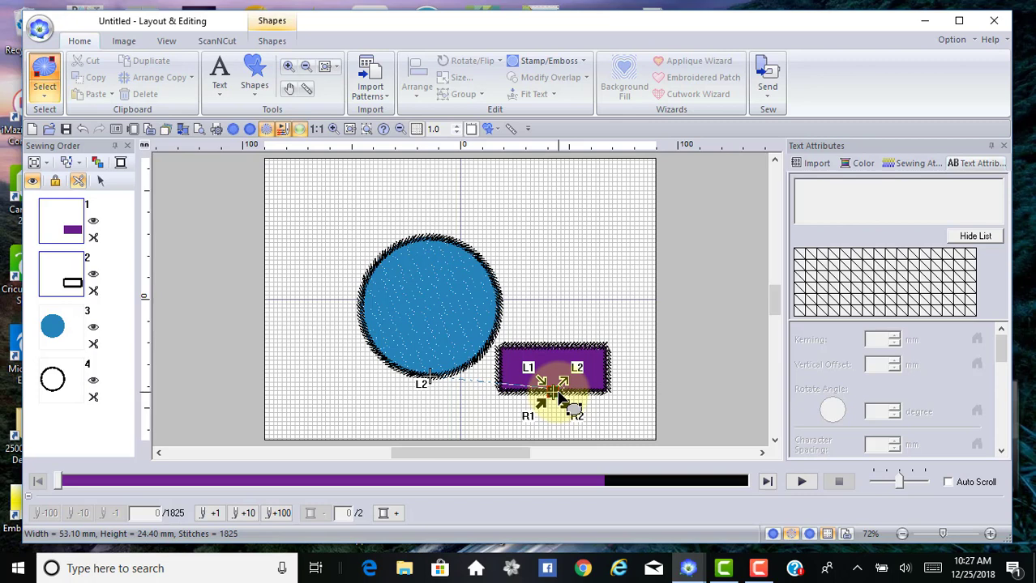
left_click(496, 347)
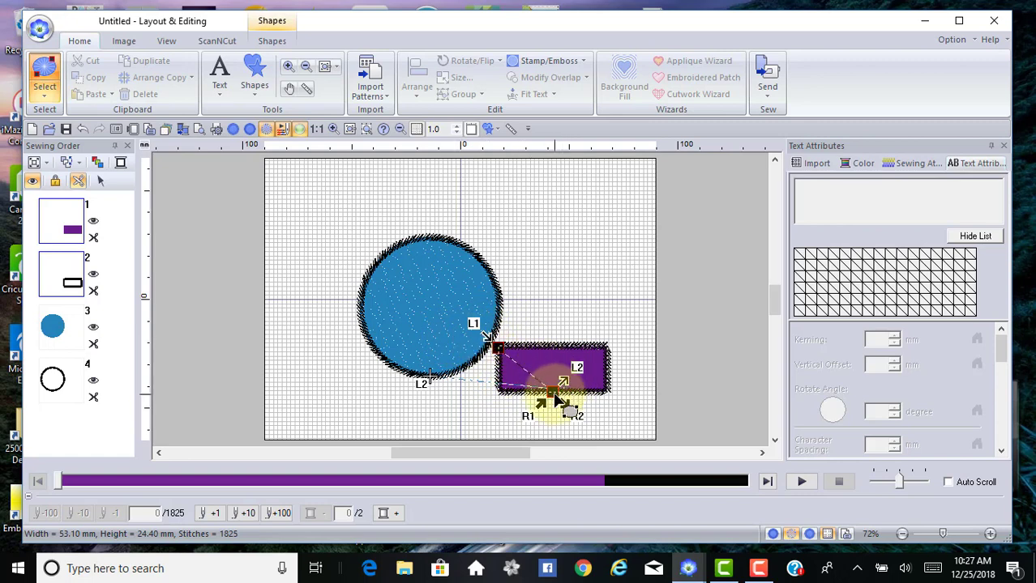
left_click_drag(555, 397, 502, 352)
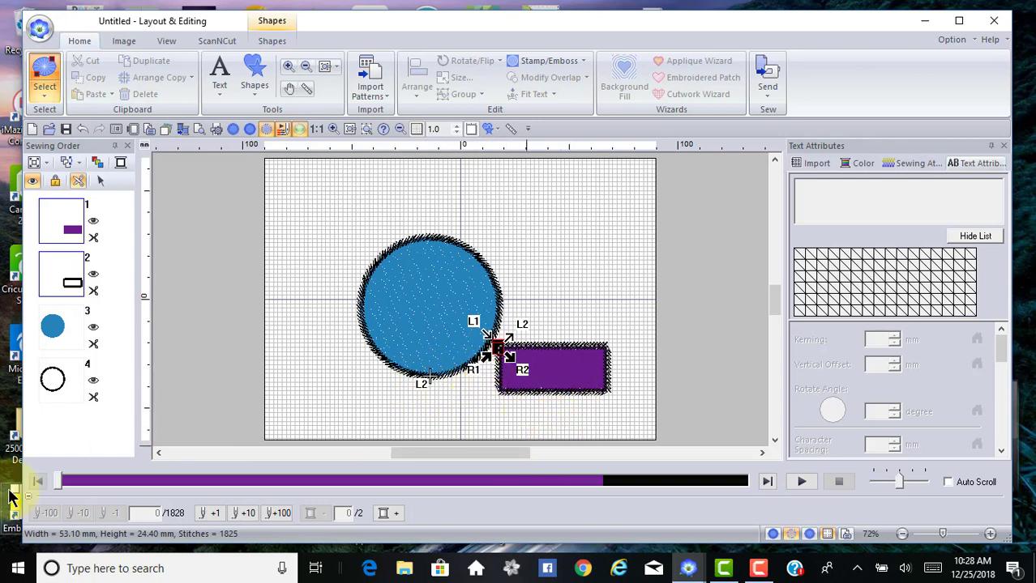
Simulate the 1828-stitch rectangle, stop, and reset the simulation to stitch 0.
left_click(58, 481)
left_click_drag(57, 480, 166, 483)
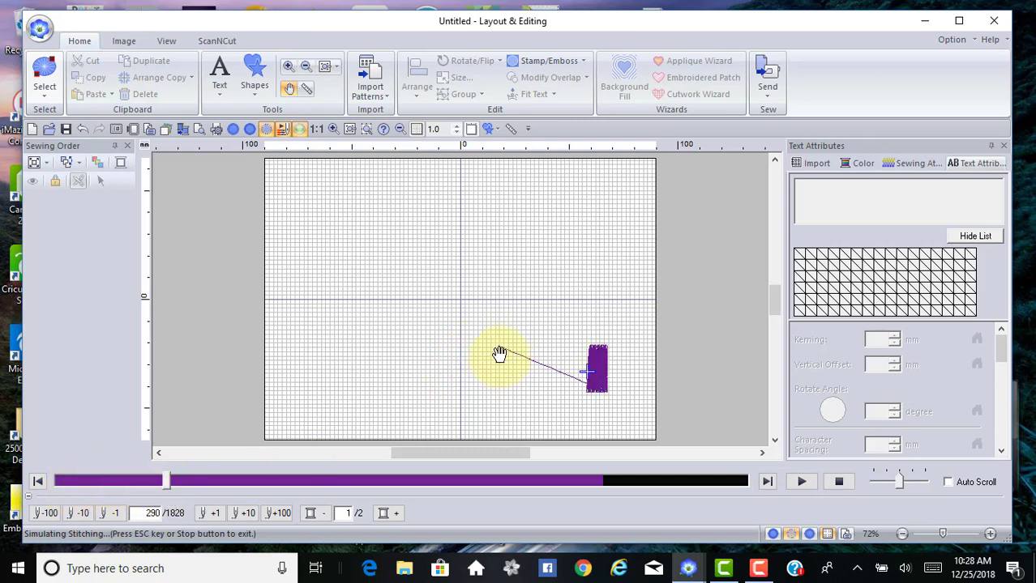
left_click_drag(164, 479, 745, 491)
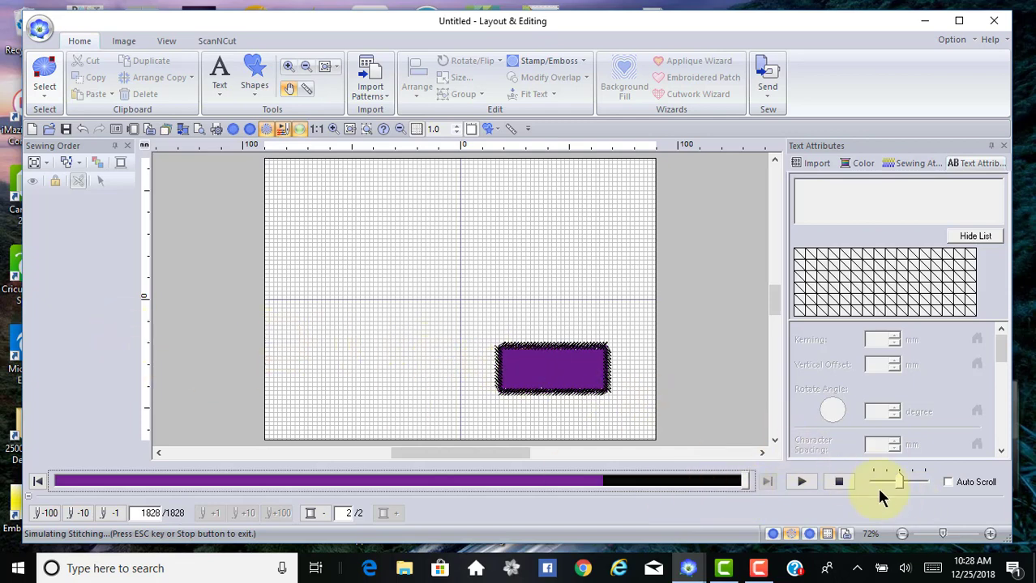
left_click(838, 483)
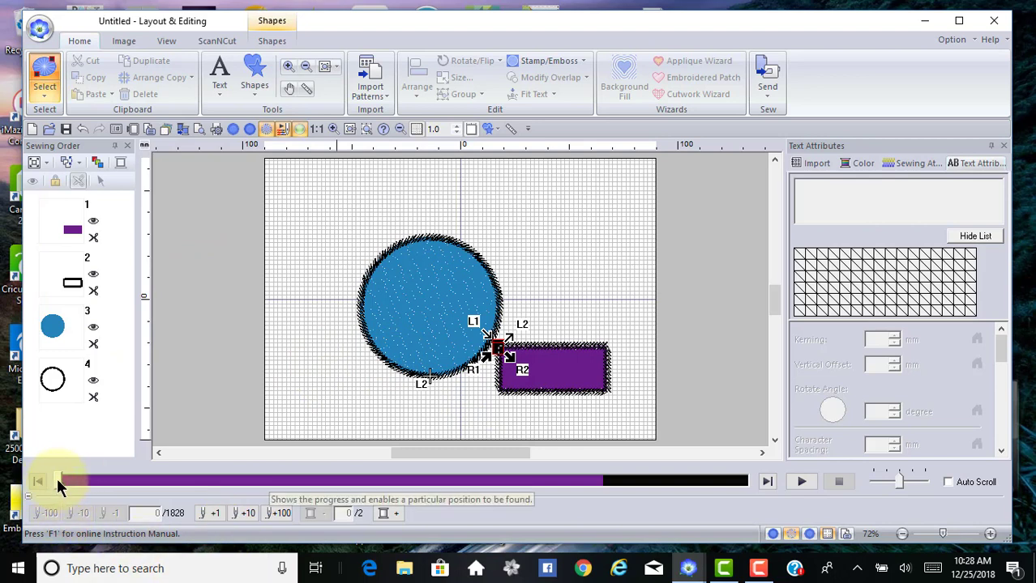
left_click_drag(58, 482, 20, 485)
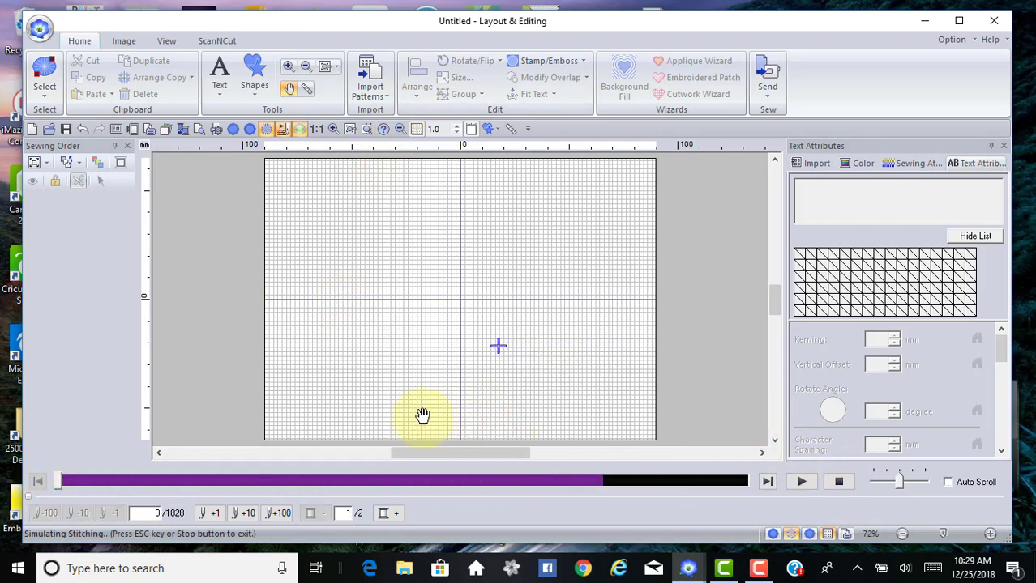
Leave the stitch simulation and clear the current selection on the layout.
left_click(38, 81)
left_click(42, 136)
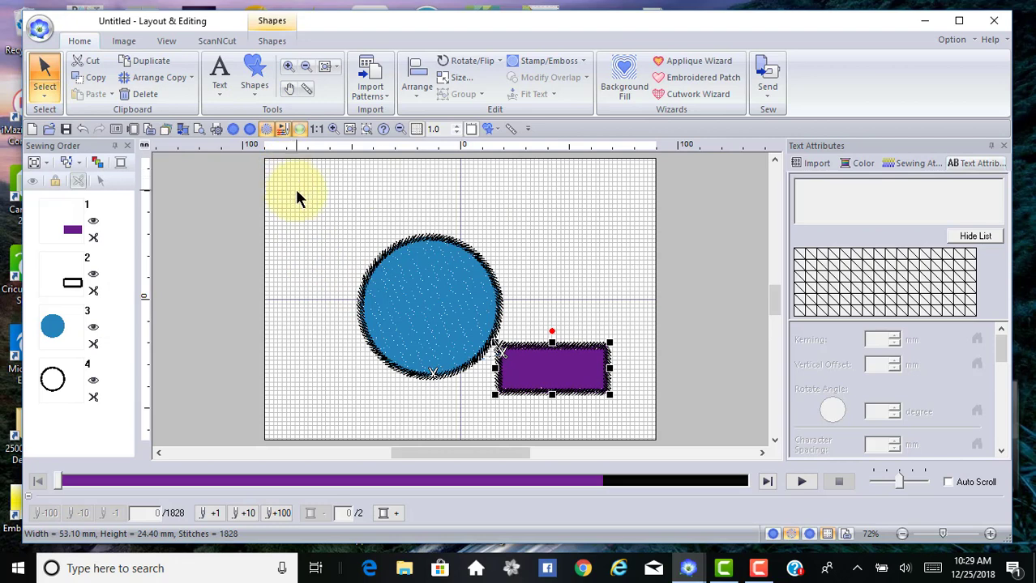
left_click_drag(296, 192, 367, 199)
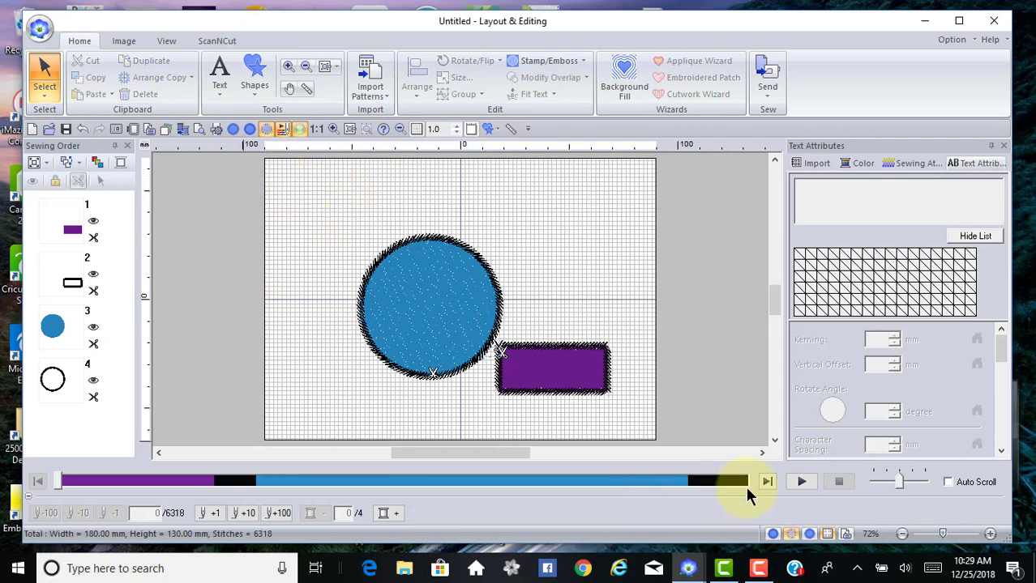
Simulate the whole design's stitching past the rectangle into the circle, then stop.
left_click(800, 483)
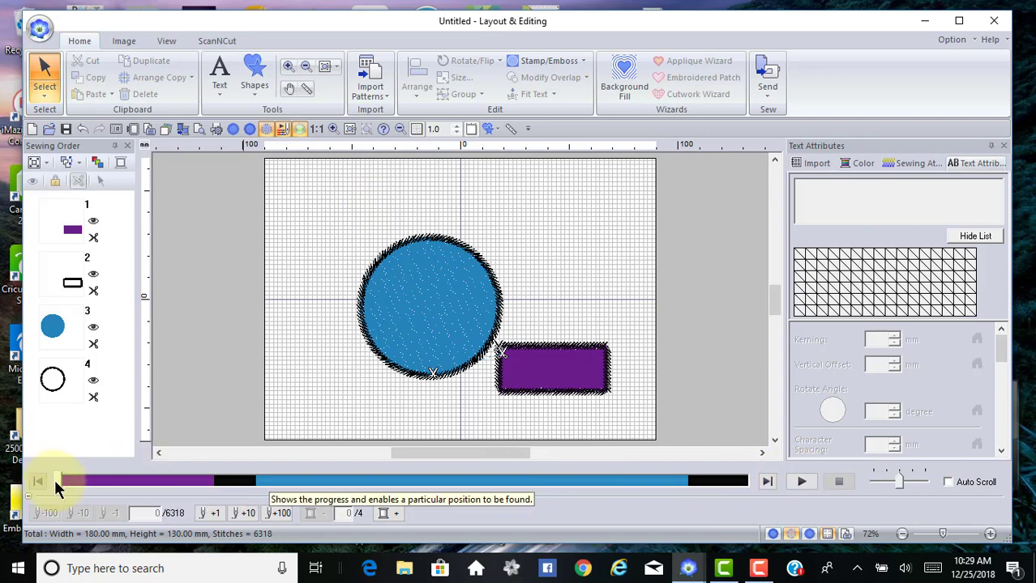
left_click_drag(107, 484, 260, 491)
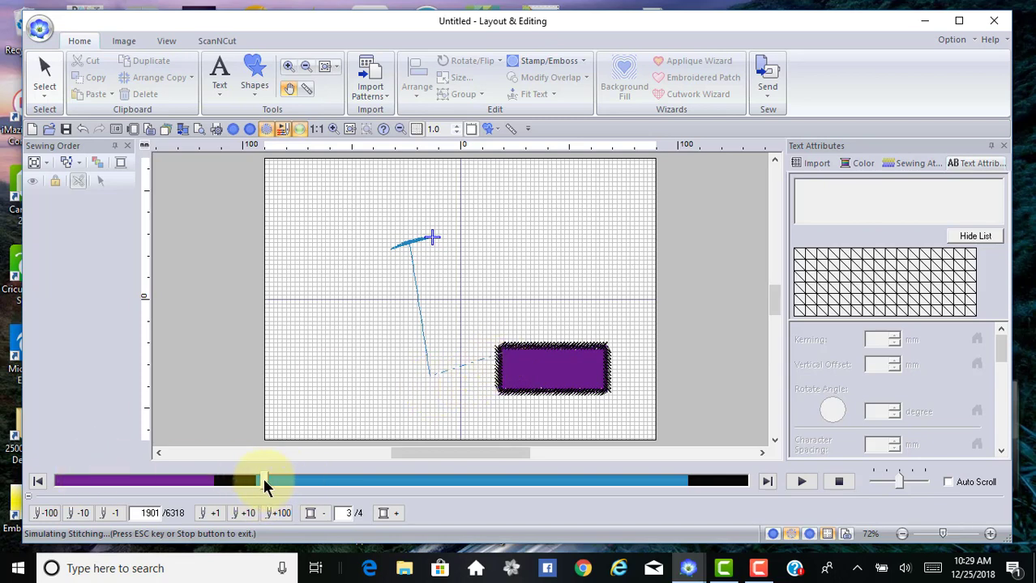
left_click(839, 482)
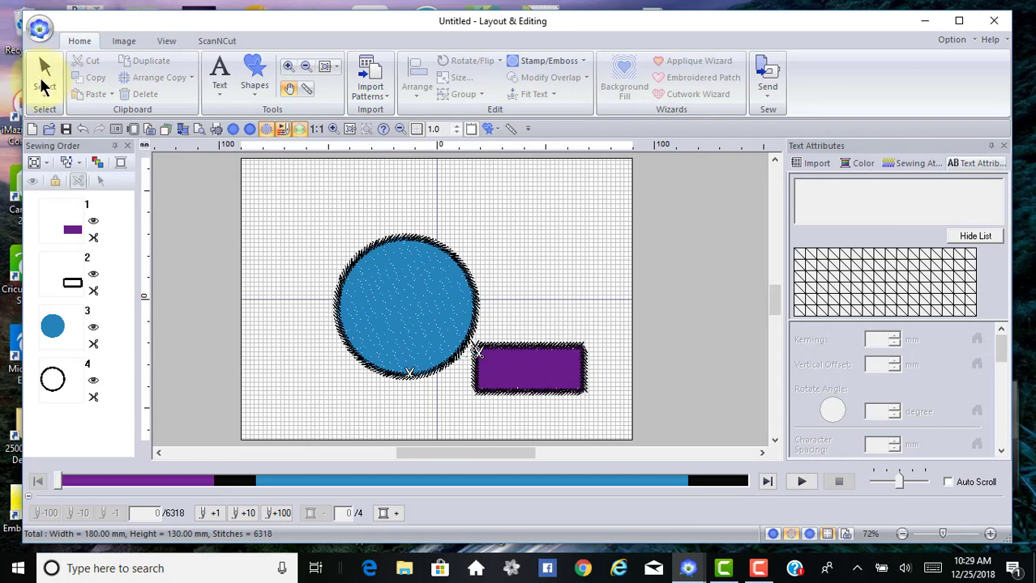
Select the blue circle in Point Edit mode to show its start and end stitch point.
left_click(45, 85)
left_click_drag(280, 227, 381, 369)
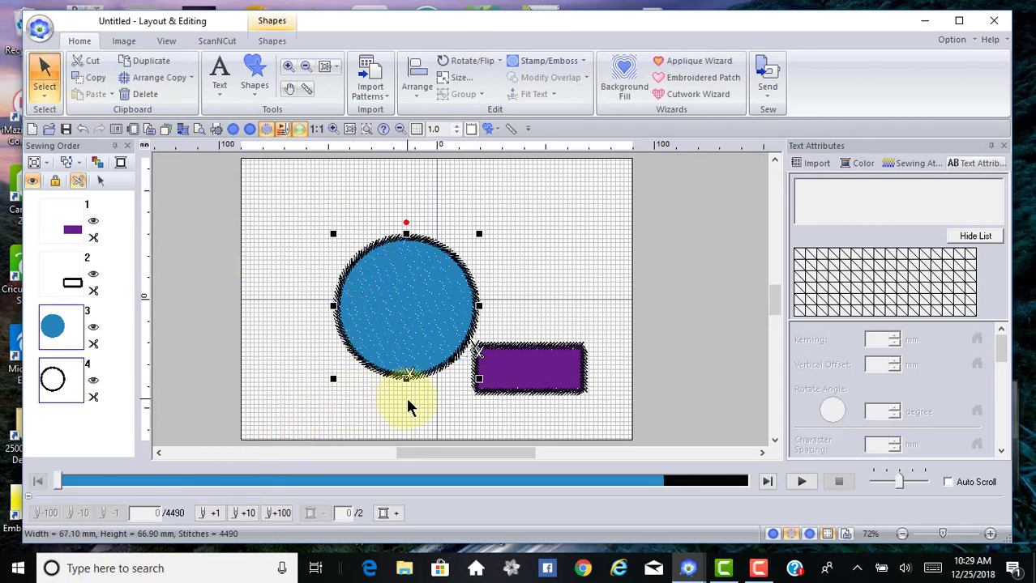
left_click(44, 95)
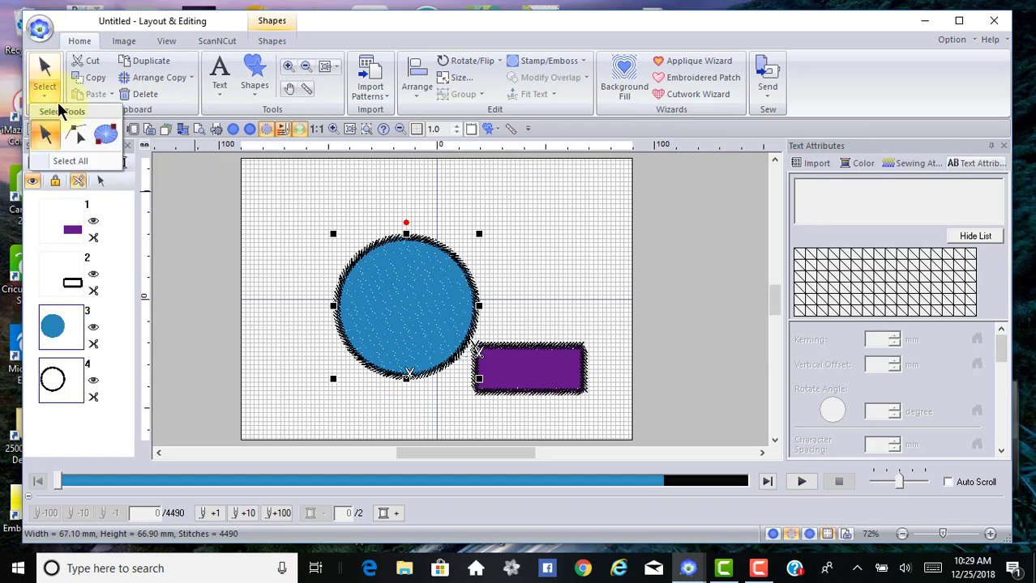
left_click(105, 130)
left_click(405, 374)
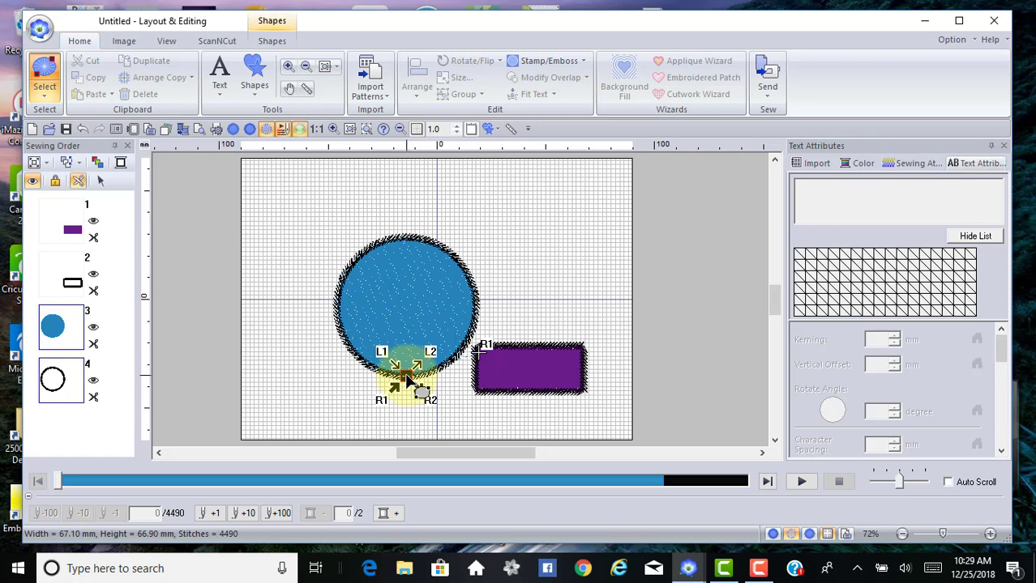
Move the circle's L1 point beside the rectangle's top-left corner and reshape the adjoining curve.
mouse_move(470, 340)
left_mouse_down()
mouse_move(415, 375)
mouse_move(431, 376)
mouse_move(442, 344)
mouse_move(405, 369)
mouse_move(430, 363)
mouse_move(403, 367)
mouse_move(443, 374)
mouse_move(396, 366)
mouse_move(431, 359)
mouse_move(430, 348)
mouse_move(415, 376)
mouse_move(460, 332)
mouse_move(474, 342)
mouse_move(478, 332)
left_mouse_up()
left_click(470, 341)
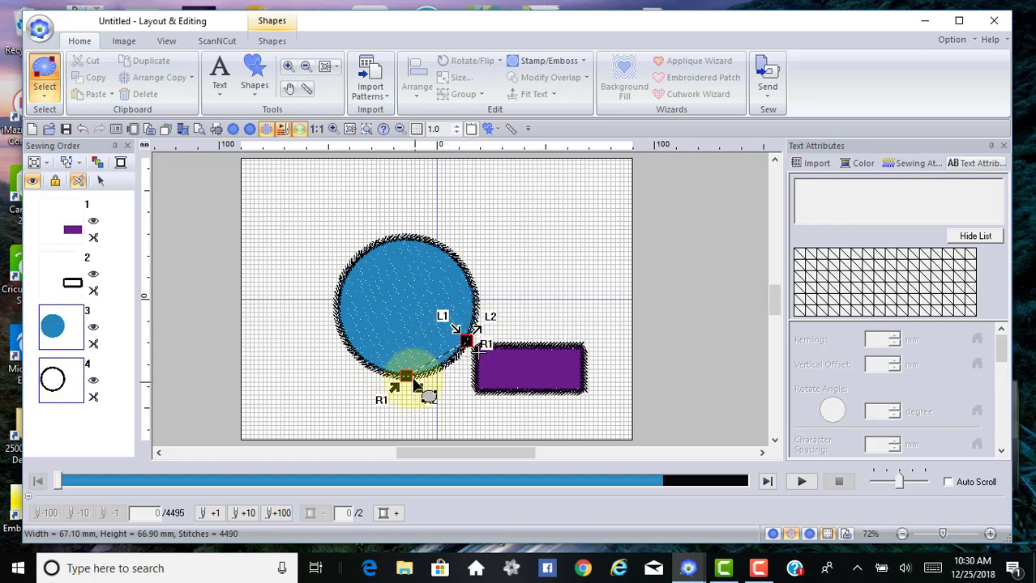
left_click(409, 378)
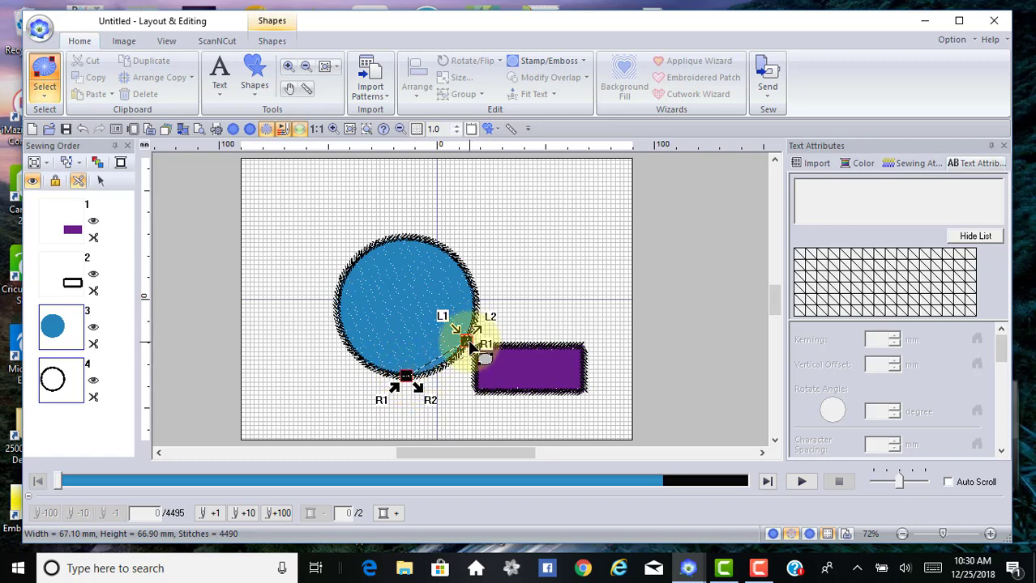
mouse_move(394, 388)
left_mouse_down()
mouse_move(442, 349)
mouse_move(470, 344)
mouse_move(580, 403)
mouse_move(562, 395)
left_mouse_up()
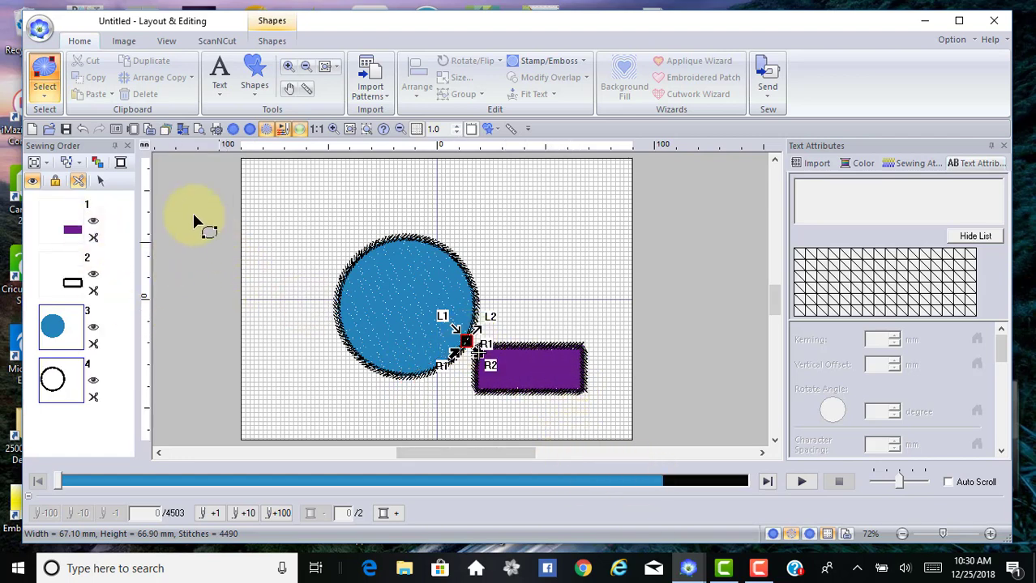
Deselect everything with the arrow tool and run the simulation to stitch 6331 of 6331.
left_click(43, 97)
left_click(48, 131)
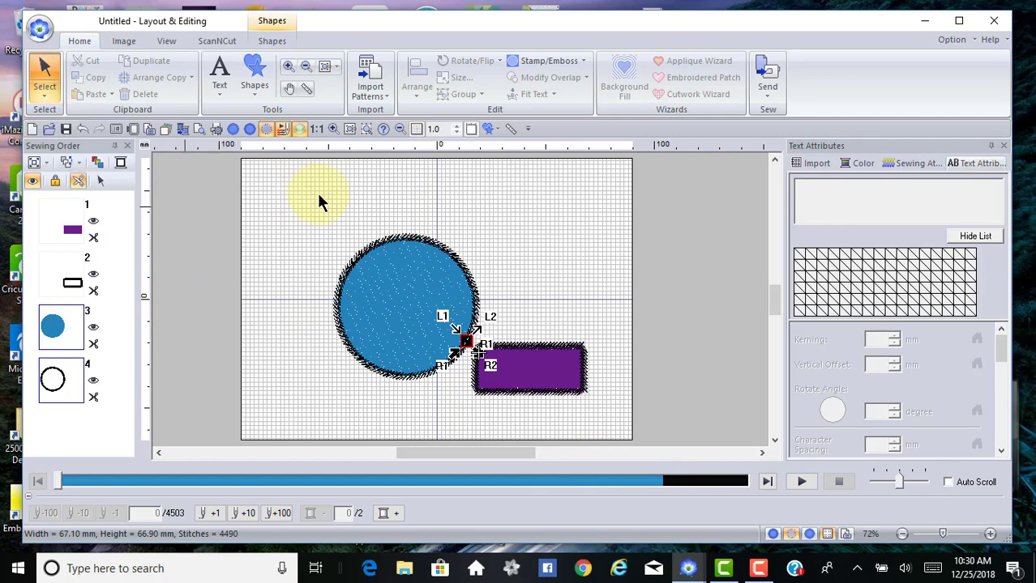
left_click(262, 400)
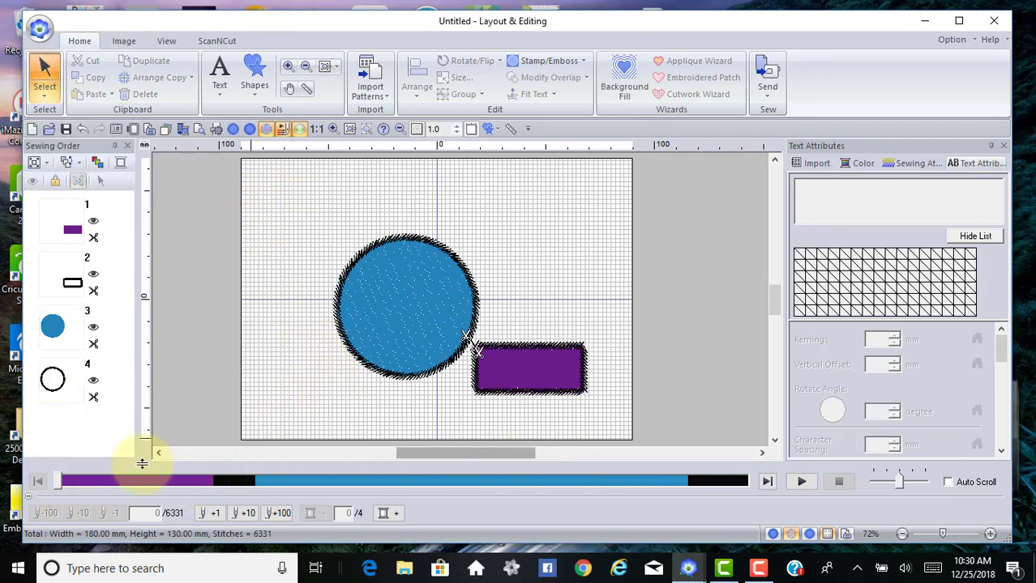
left_click_drag(59, 476, 827, 507)
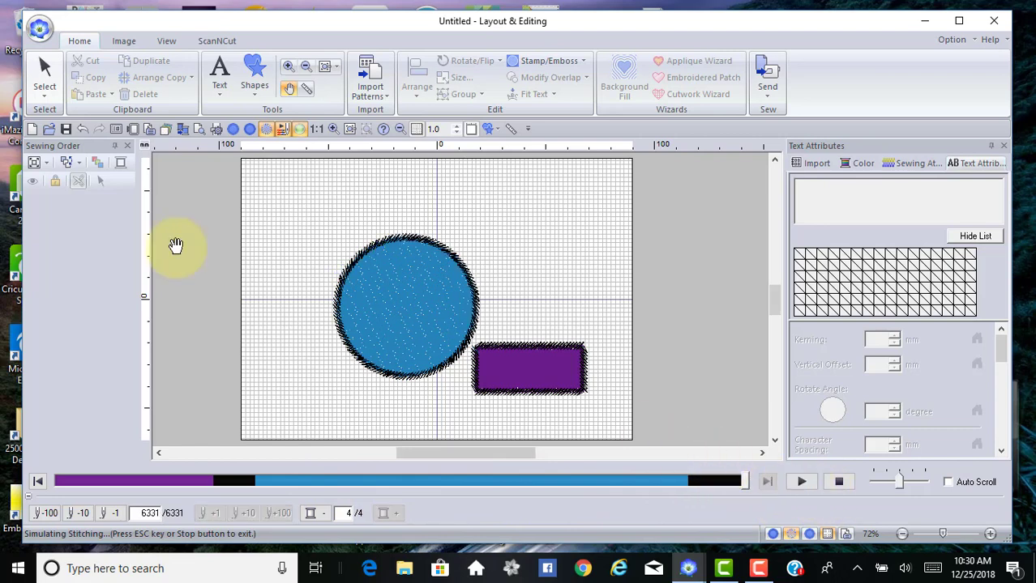
Exit the stitch simulation.
left_click(43, 71)
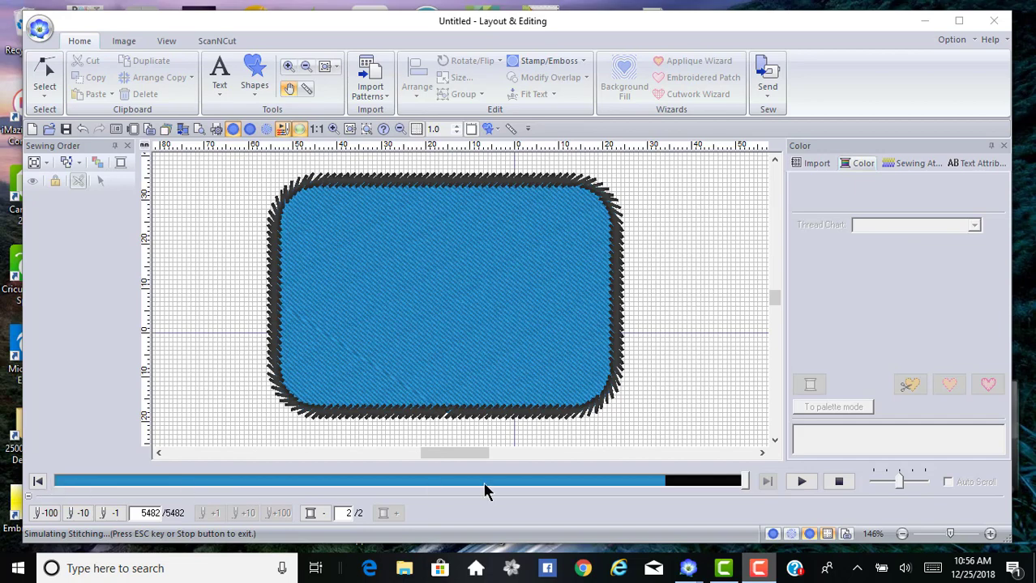
Replay the rounded rectangle's stitch-out, skipping ahead to the lower-left seam line, then stop.
left_click(800, 481)
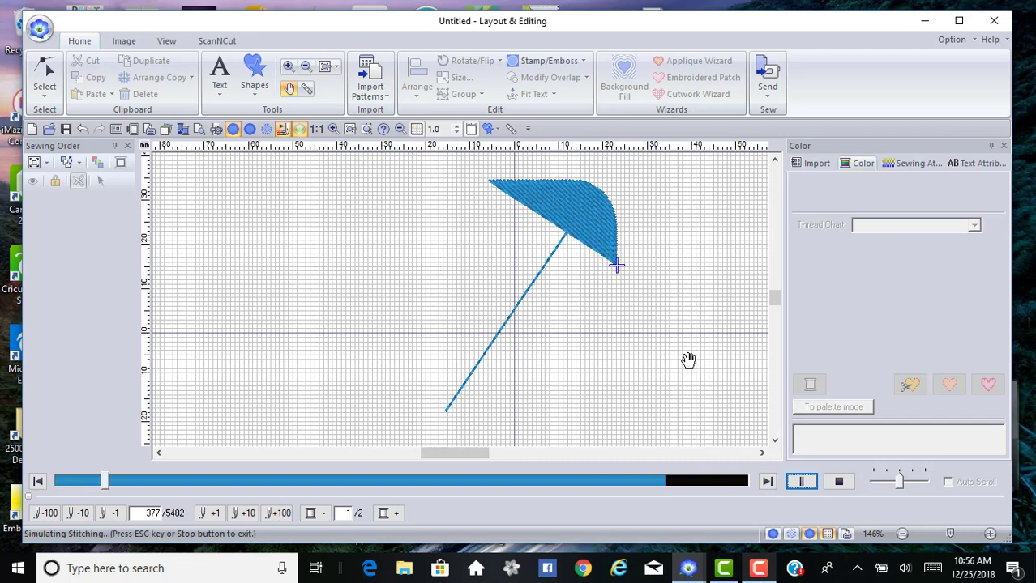
left_click_drag(120, 481, 597, 492)
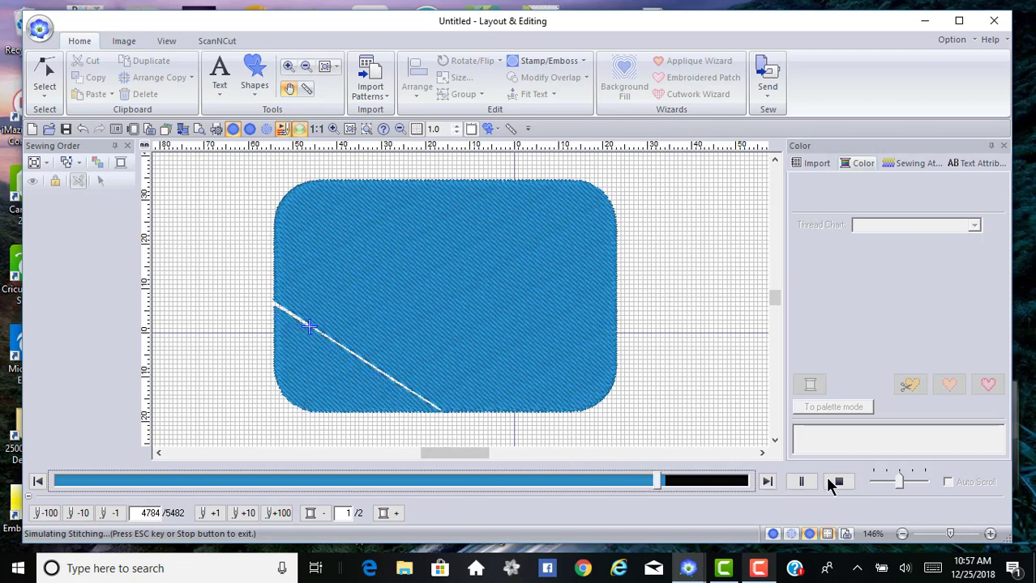
left_click(854, 483)
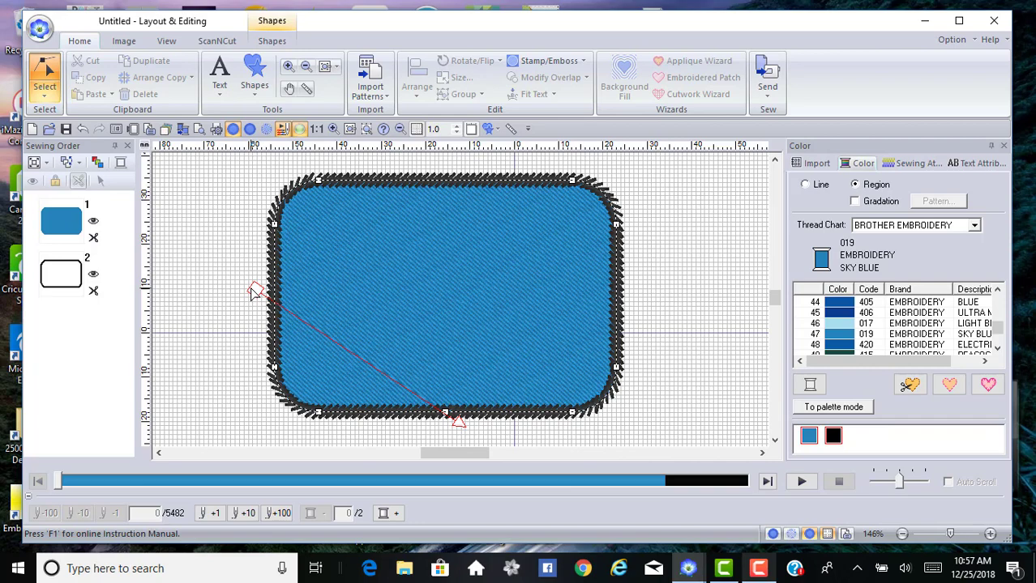
Move the fill start marker to the bottom-left corner and preview the stitch-out to 4855 of 5456.
left_click(299, 264)
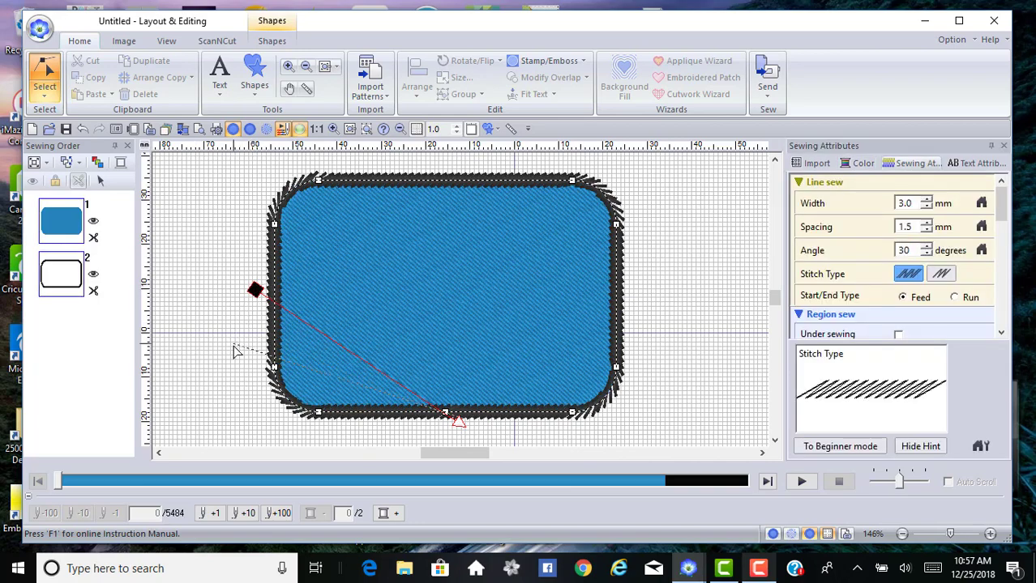
left_click(233, 391)
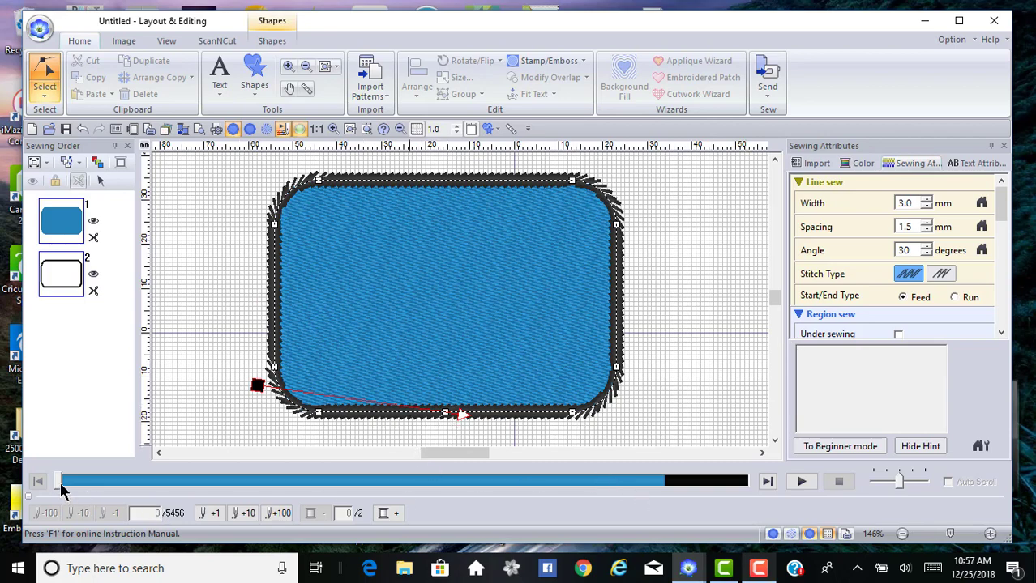
left_click_drag(61, 484, 671, 483)
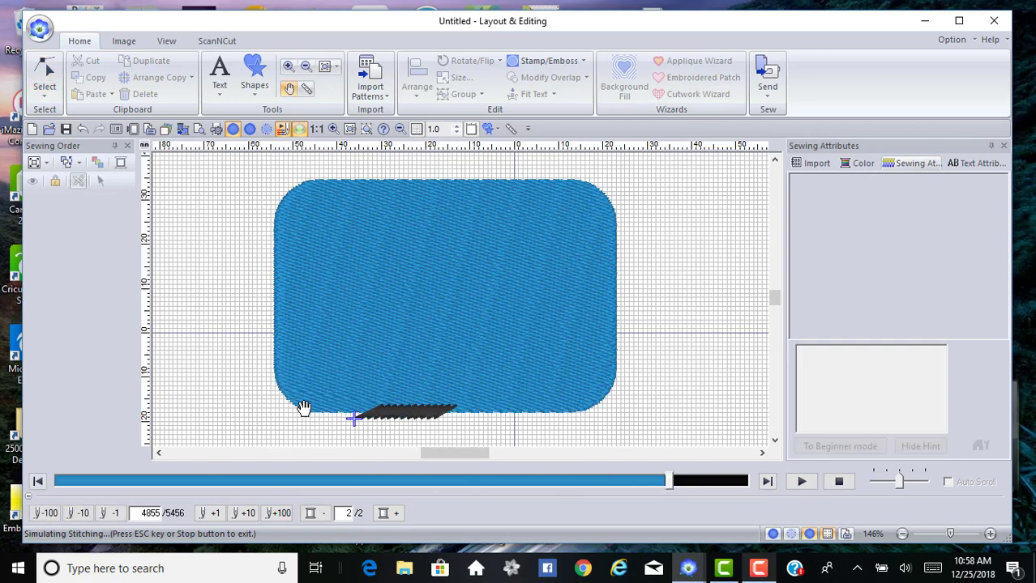
Close the simulator and undo twice, restoring the original start point and 45-degree angle.
left_click(840, 481)
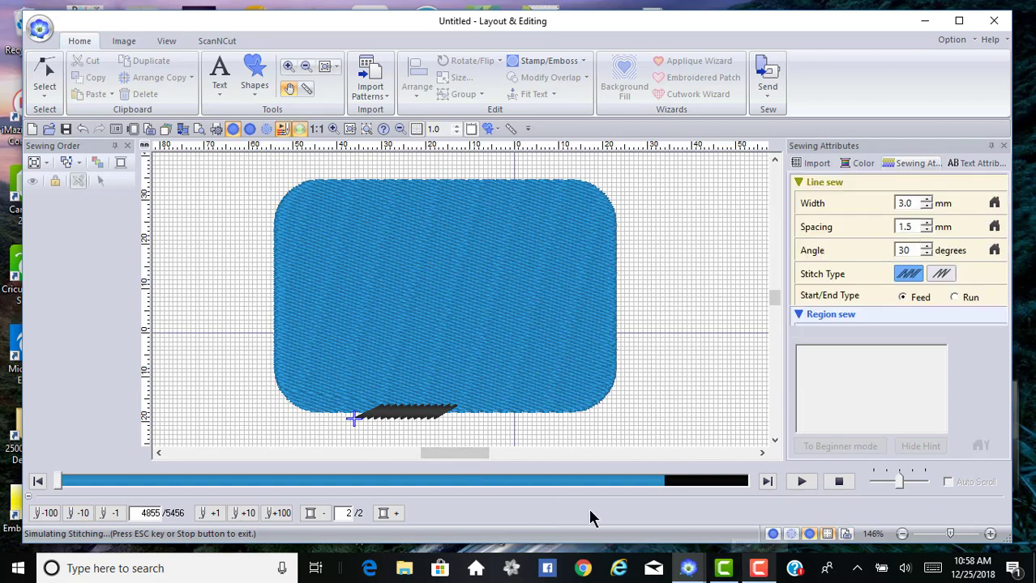
key("Escape")
left_click(456, 414)
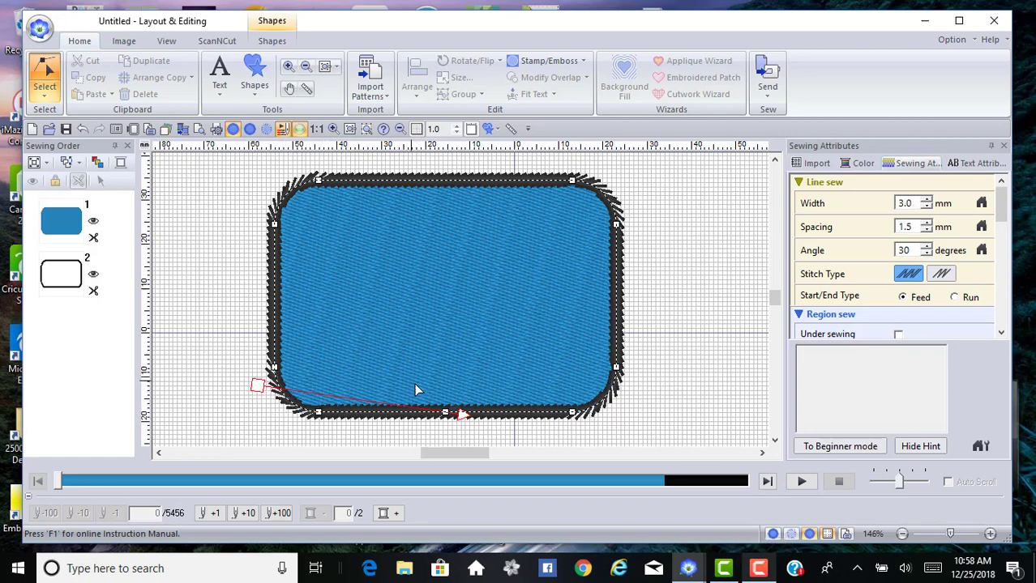
left_click(82, 129)
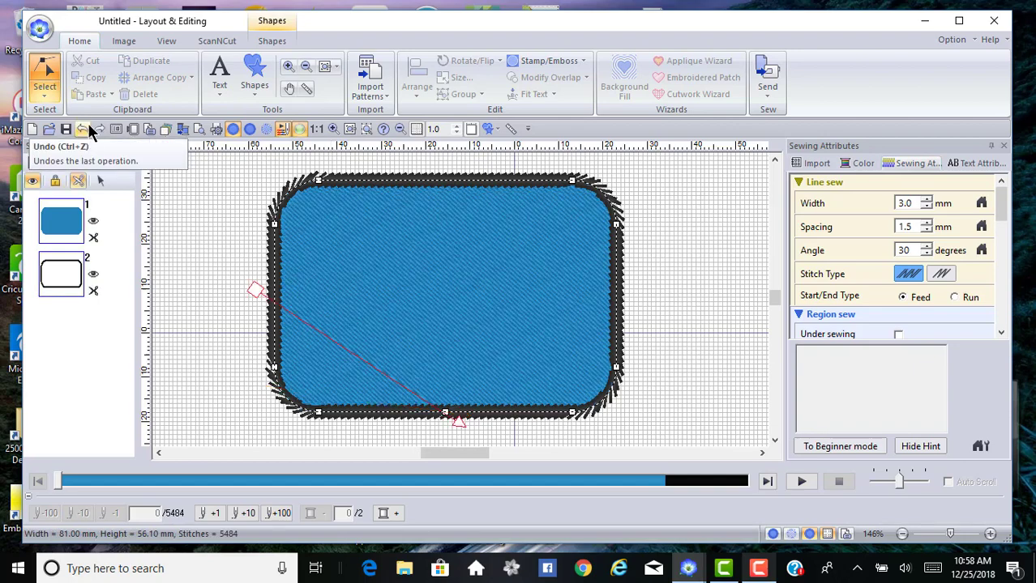
left_click(83, 129)
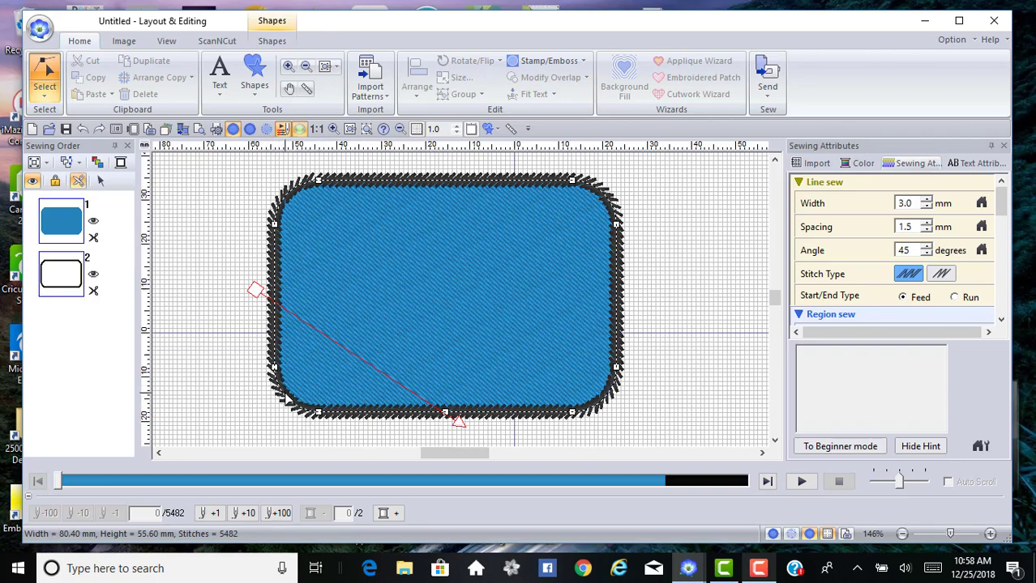
Select the rounded rectangle and switch to the point-edit tool.
left_click(47, 95)
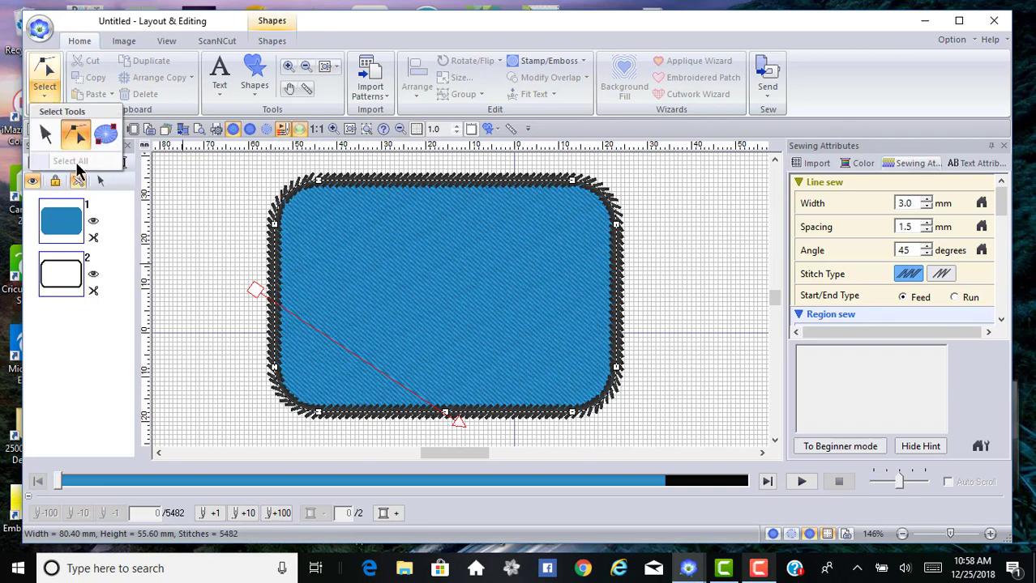
left_click(47, 137)
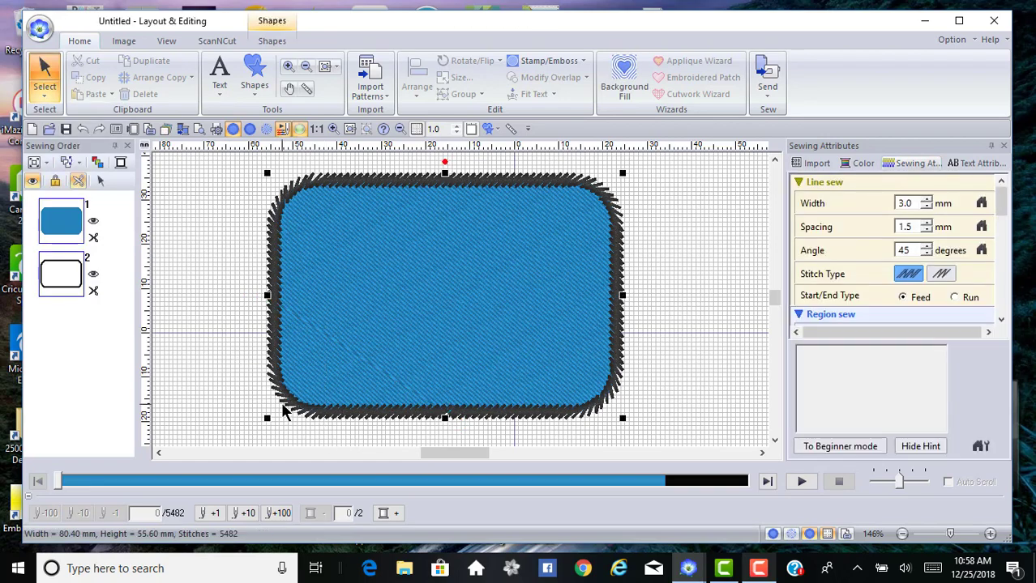
left_click(47, 104)
left_click(107, 138)
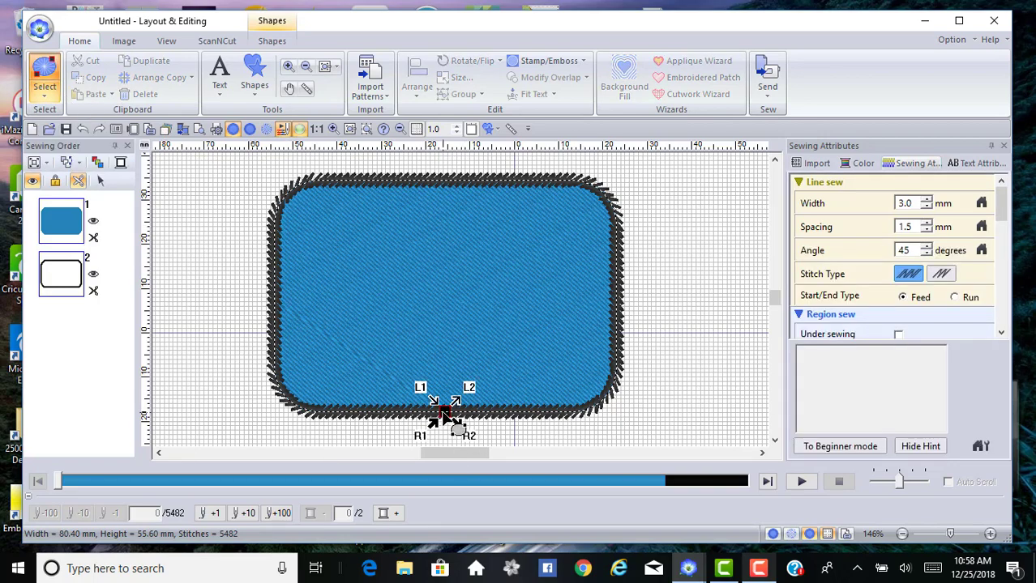
Move the outline and fill entry/exit points (L1, L2, R1, R2) to the lower-left corner.
left_click(284, 398)
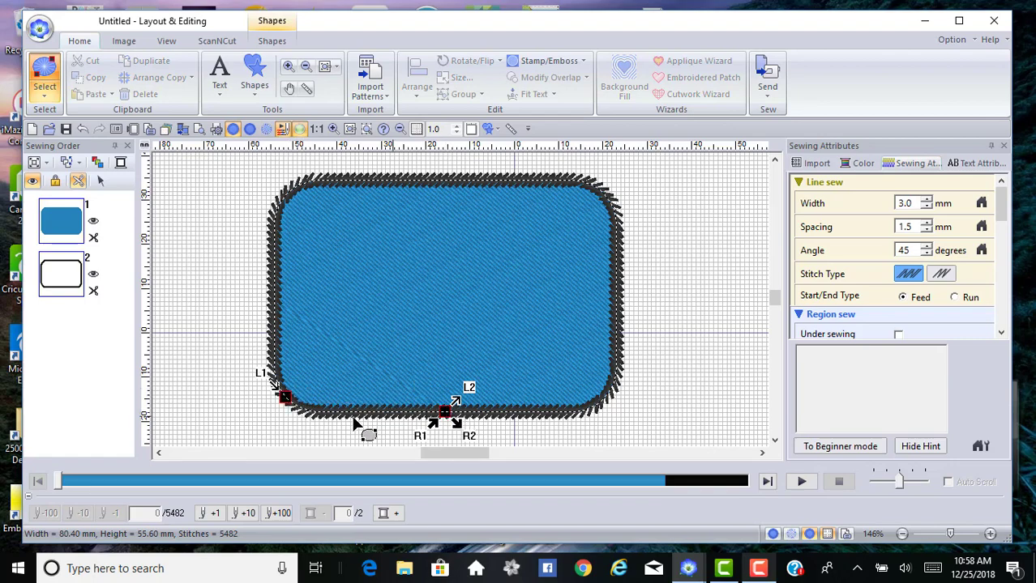
left_click(290, 401)
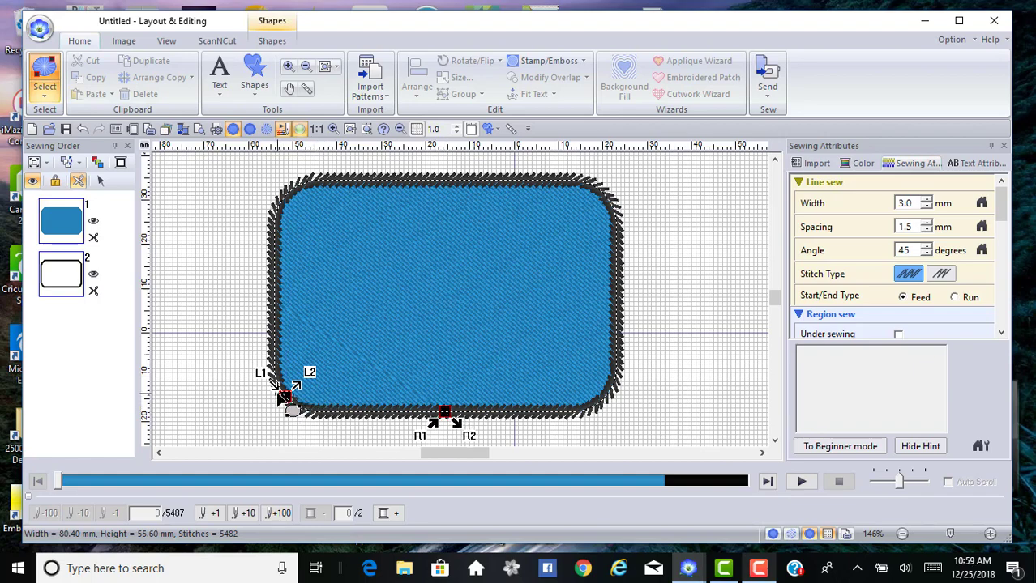
left_click(456, 415)
left_click_drag(433, 422, 302, 415)
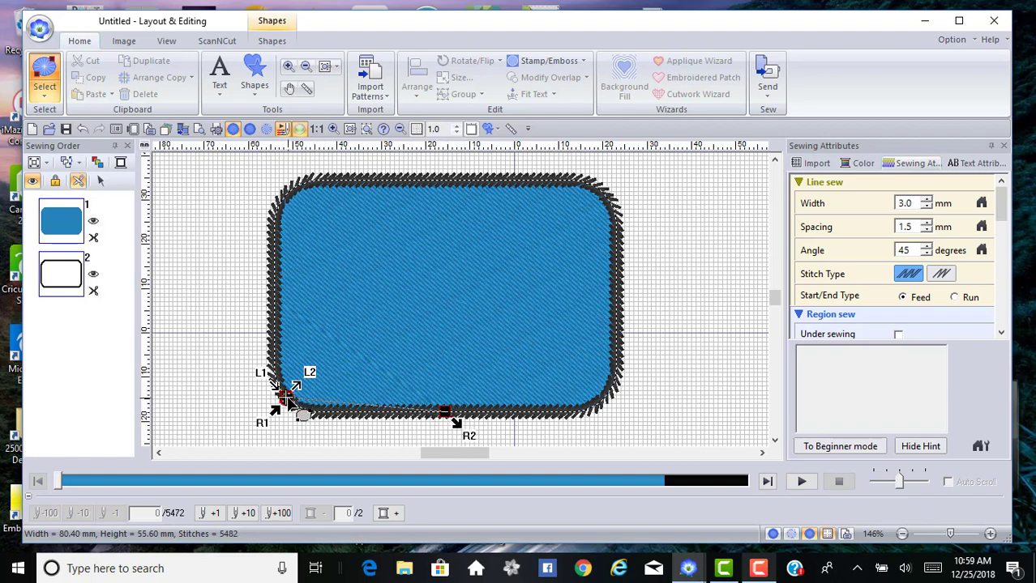
left_click(421, 424)
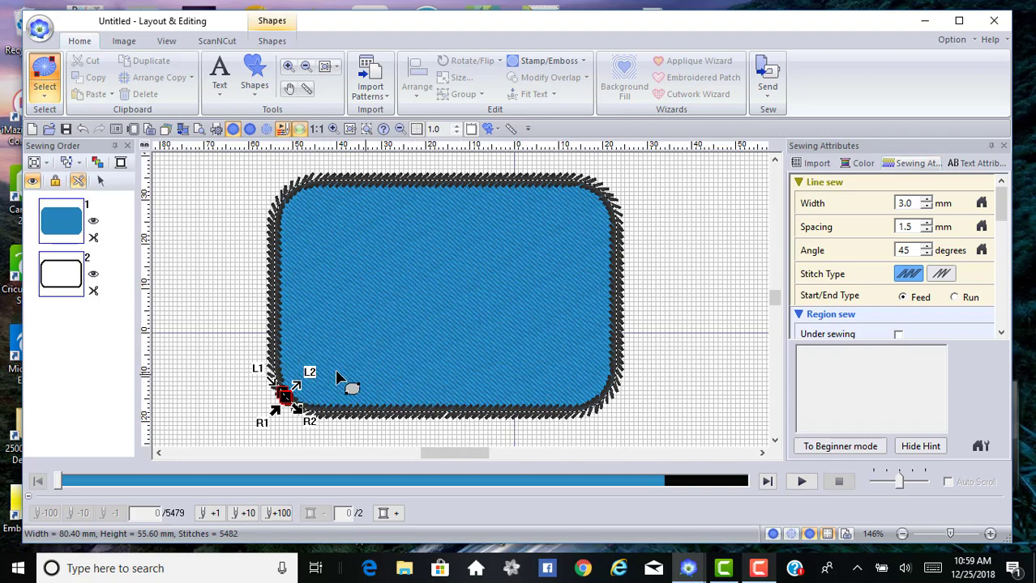
left_click(45, 99)
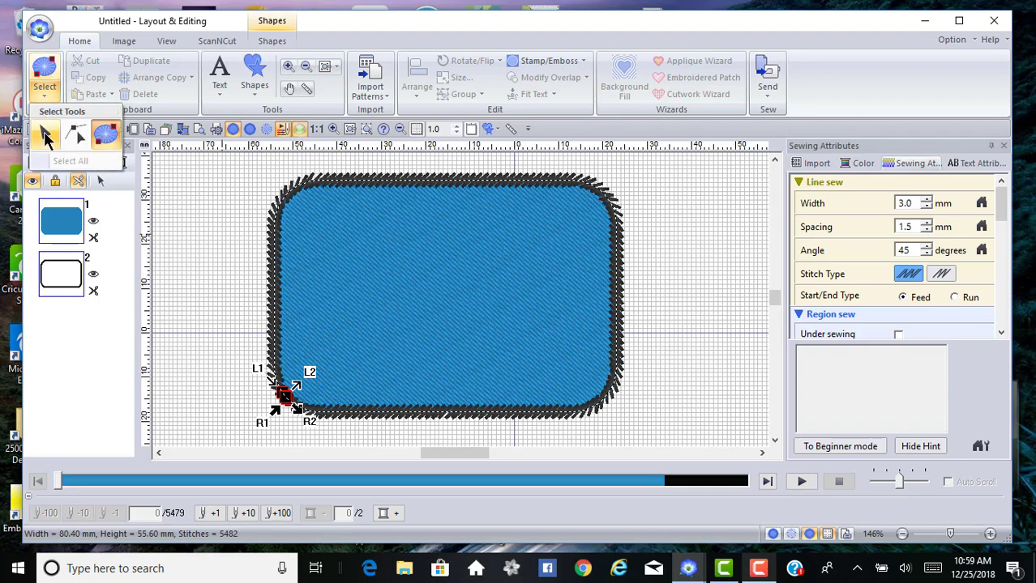
left_click(47, 133)
left_click(272, 407)
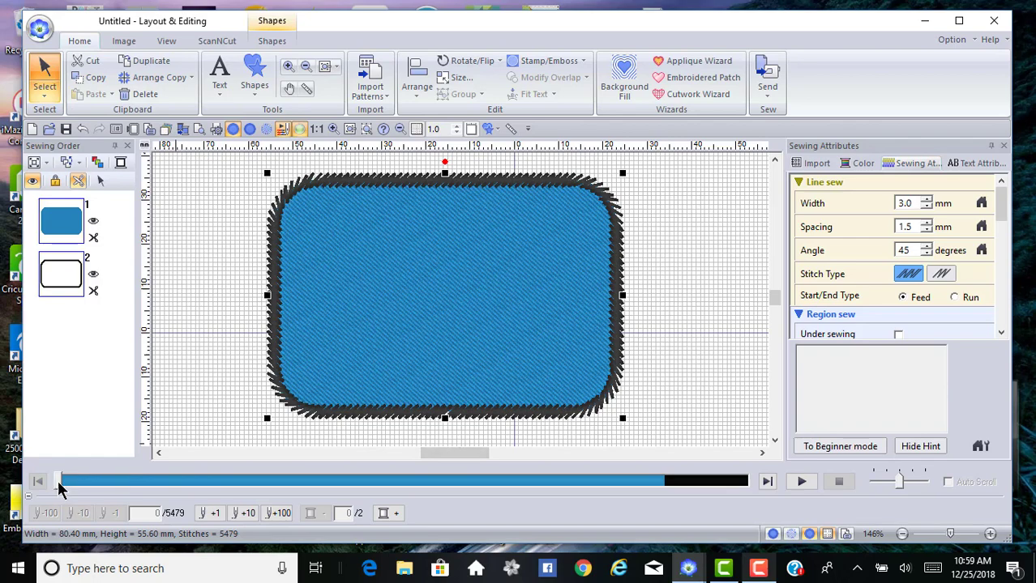
Simulate the 5479-stitch rectangle from the start, playing until the blue fill is nearly complete.
mouse_move(58, 486)
left_mouse_down()
mouse_move(670, 487)
mouse_move(626, 486)
left_mouse_up()
left_click(801, 482)
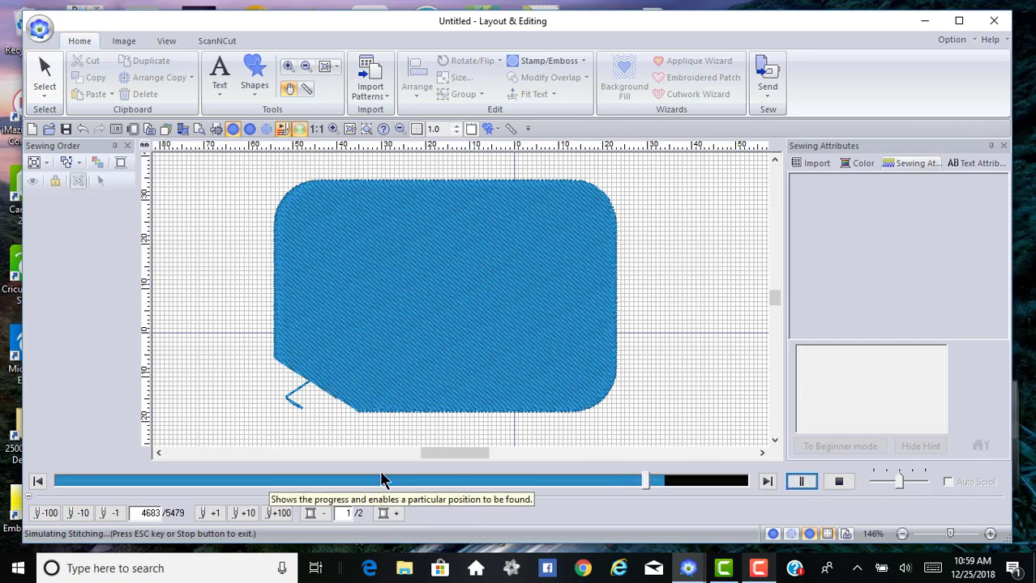